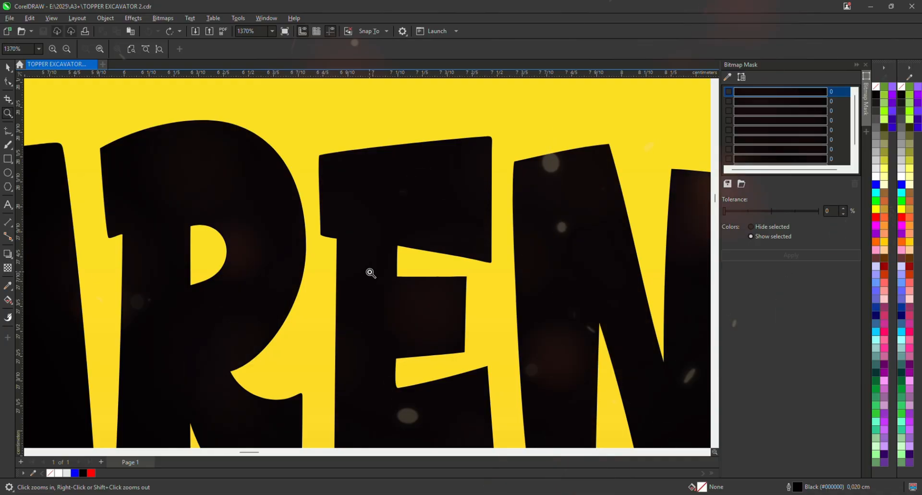
- Examine the edges of the black name lettering up close, then the whole Happy Birthday sign
click(371, 273)
right_click(367, 257)
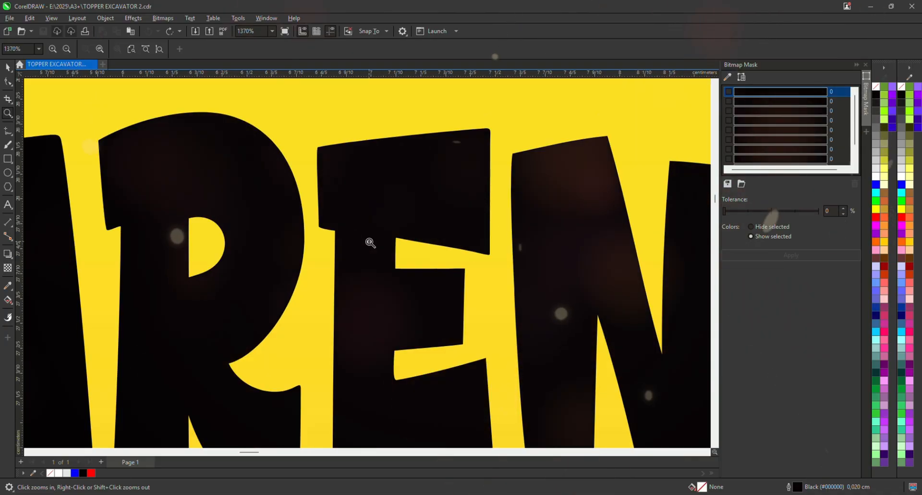
right_click(323, 229)
right_click(323, 229)
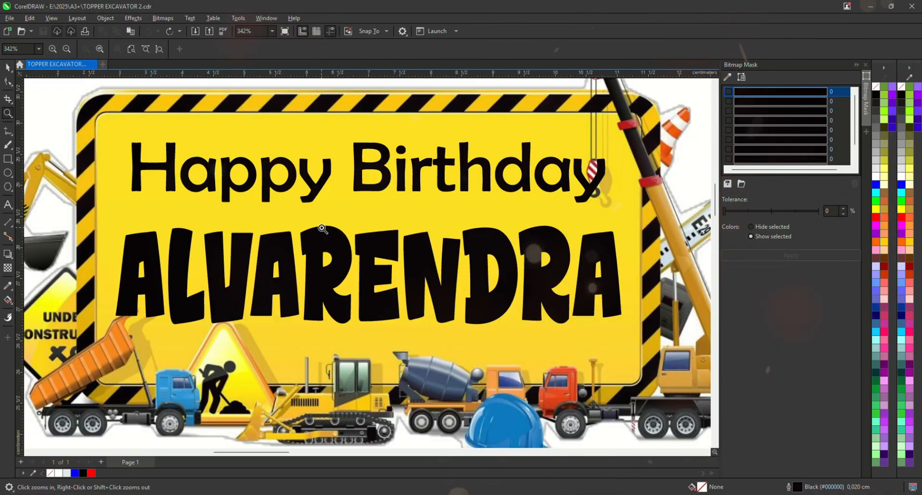
right_click(352, 228)
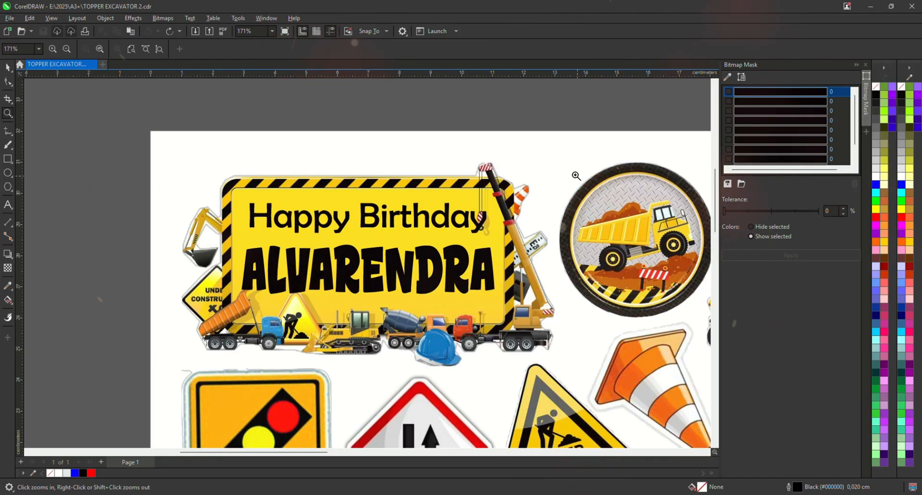
- Examine the round dump truck badge and the JCB backhoe loader beside it on the topper sheet
drag(710, 301, 752, 303)
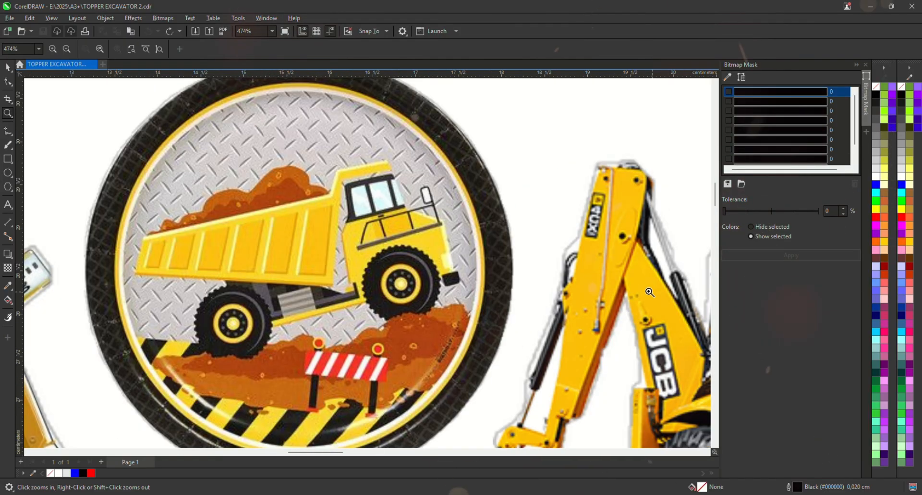
click(286, 258)
right_click(428, 291)
right_click(456, 264)
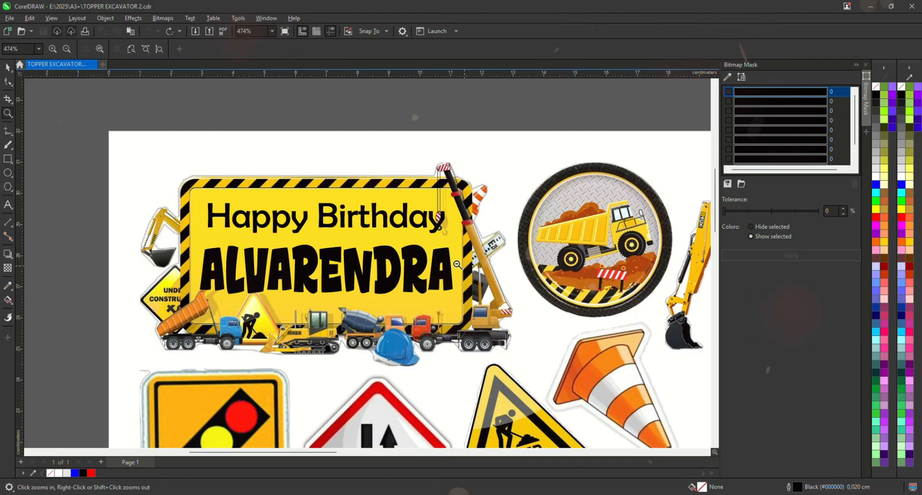
right_click(656, 257)
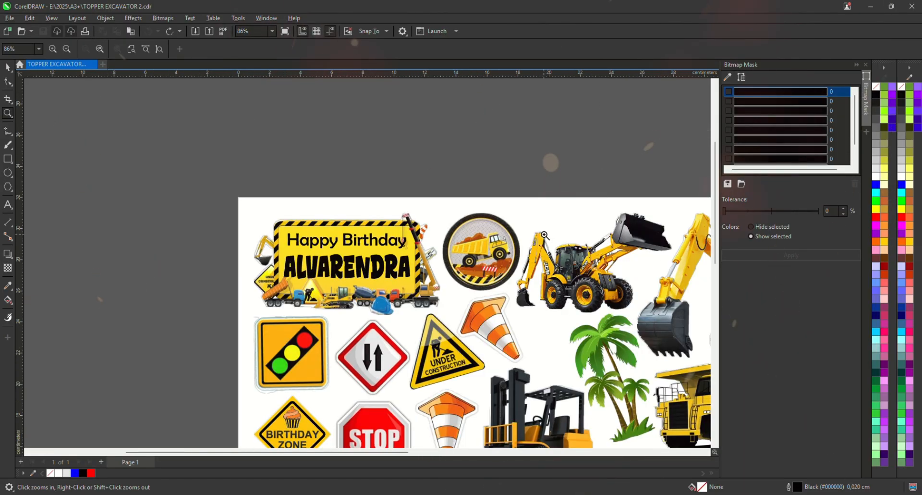
right_click(609, 253)
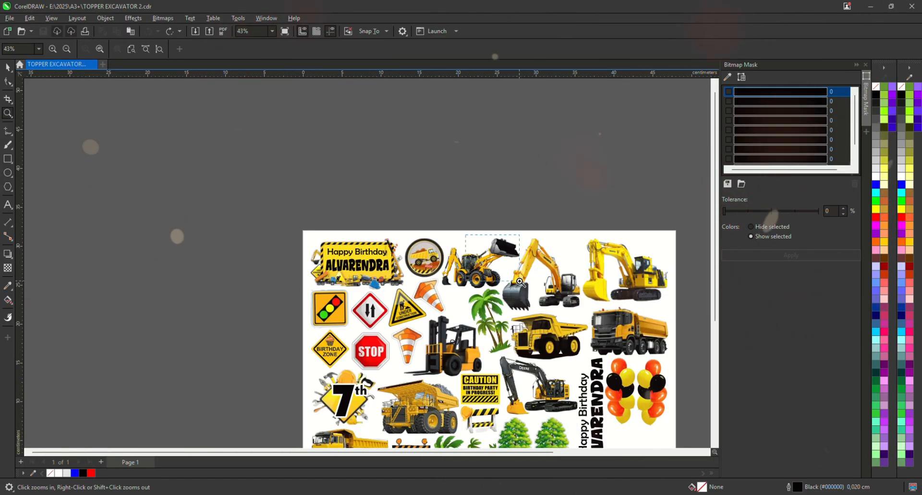
drag(468, 236, 512, 284)
right_click(488, 253)
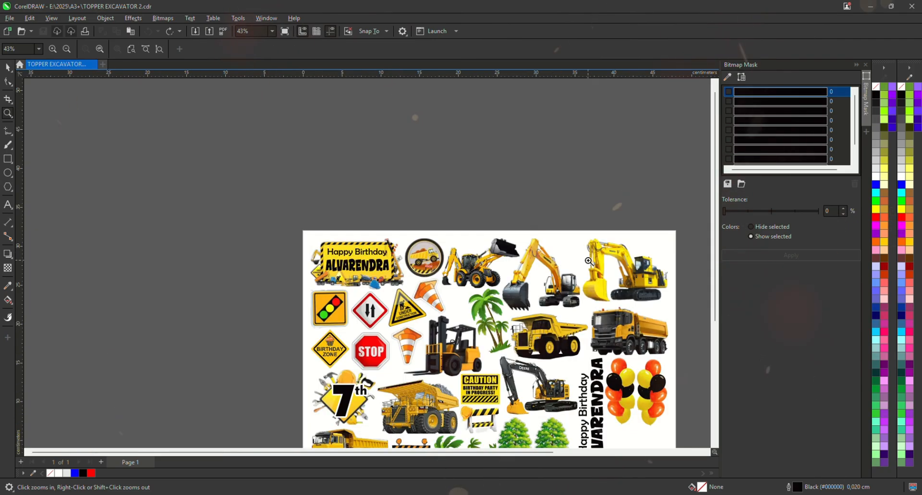
- Examine the SINOMACH excavator's image quality, including its boom lettering and dark bucket
drag(502, 241, 579, 309)
drag(379, 170, 441, 230)
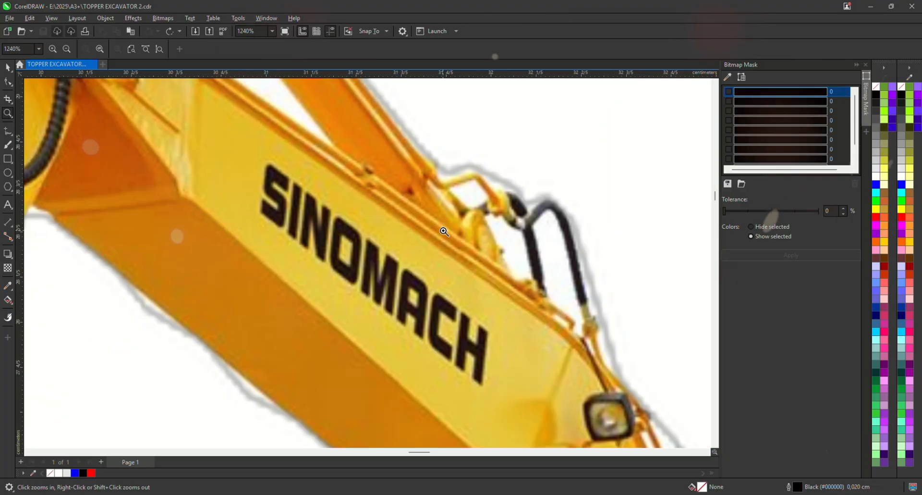
right_click(447, 310)
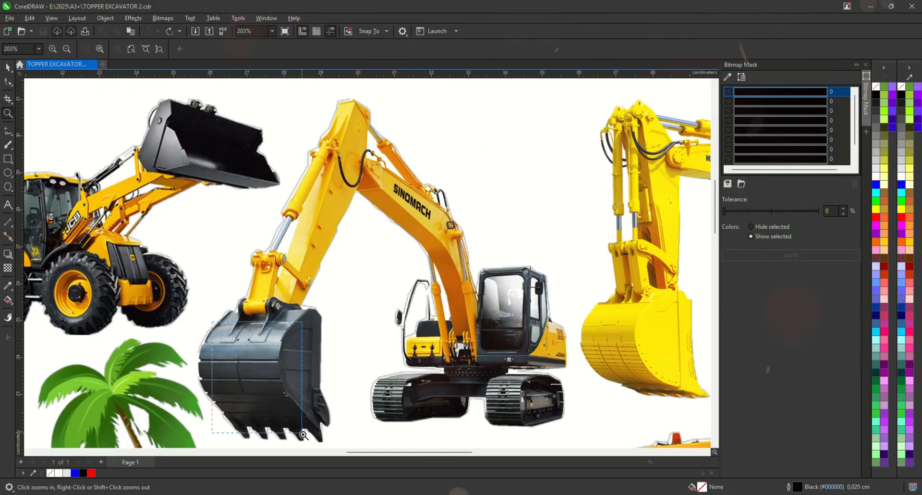
drag(304, 435, 303, 434)
right_click(522, 321)
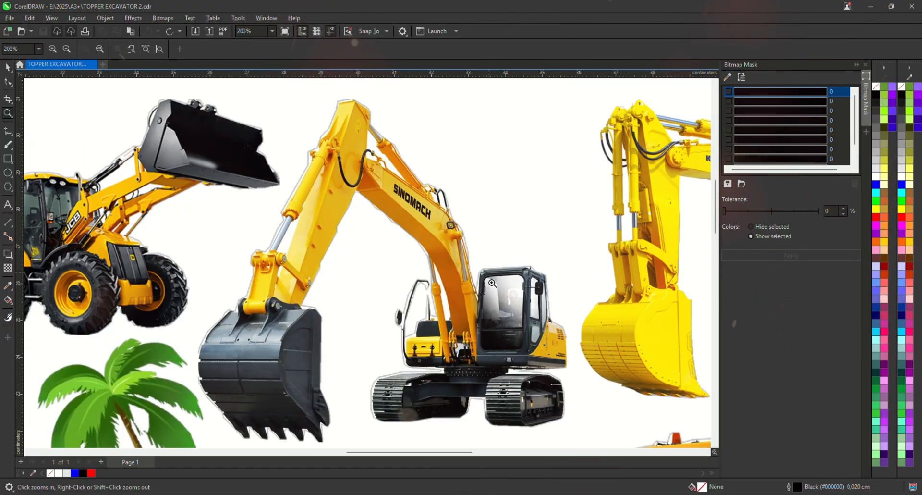
- Examine the cab and crawler tracks of the SINOMACH excavator in close-up
drag(560, 422, 559, 421)
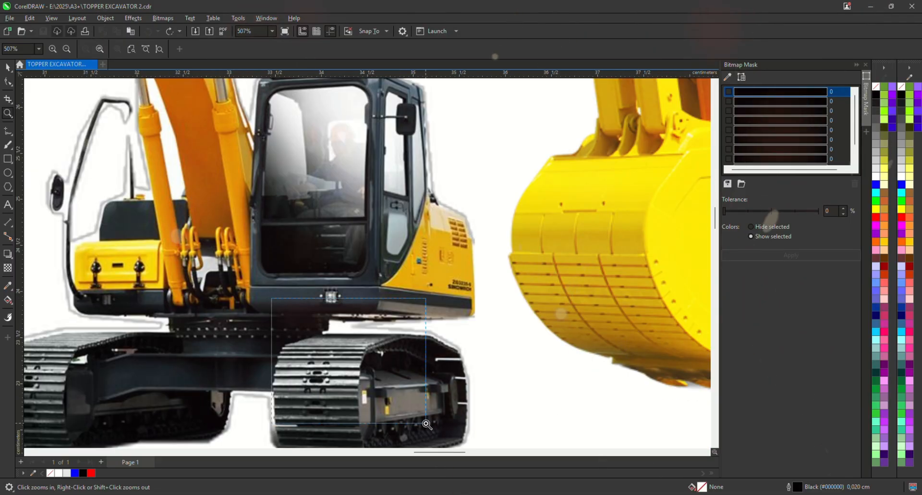
click(325, 267)
right_click(326, 266)
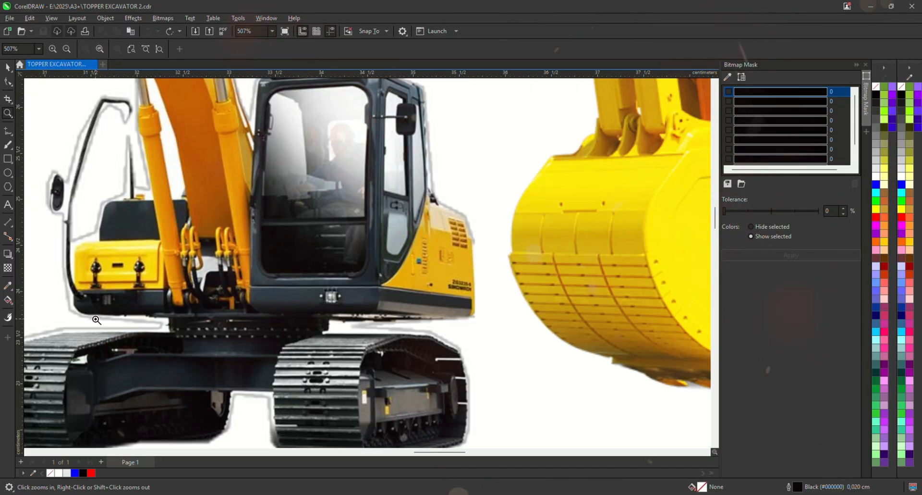
click(211, 355)
right_click(388, 311)
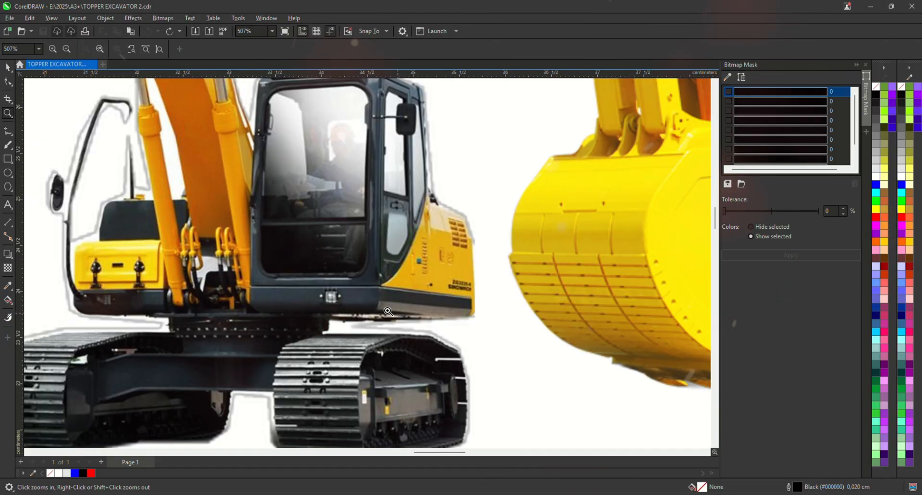
- Inspect the SINOMACH excavator's side mirror, hydraulic arm base and undercarriage for cutout and detail quality
key(F4)
drag(378, 282, 454, 401)
drag(321, 109, 482, 269)
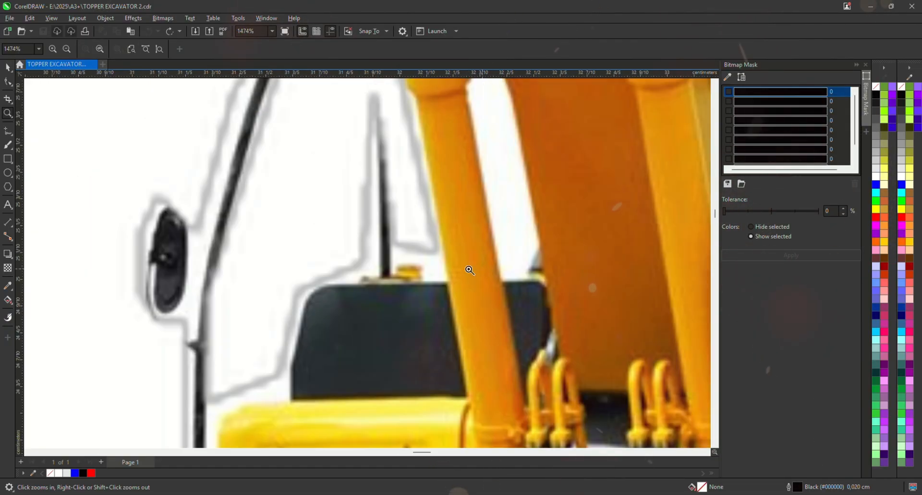
right_click(366, 267)
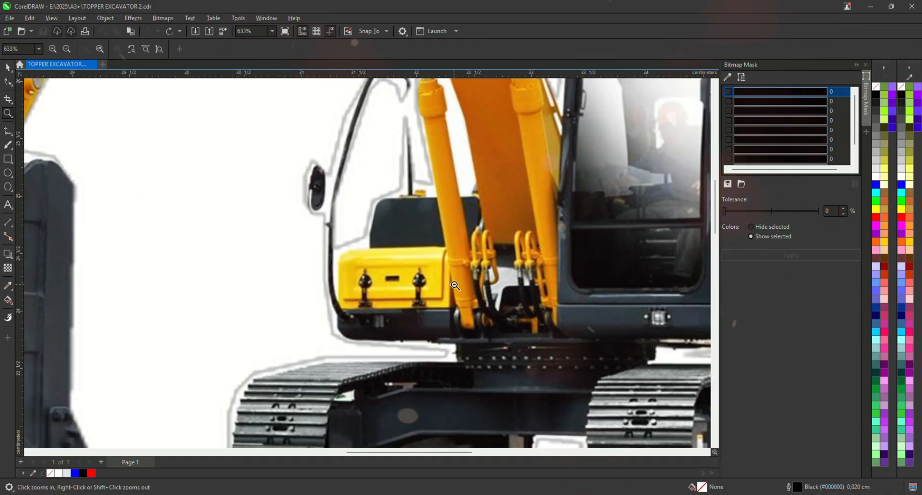
right_click(385, 350)
drag(537, 420, 539, 414)
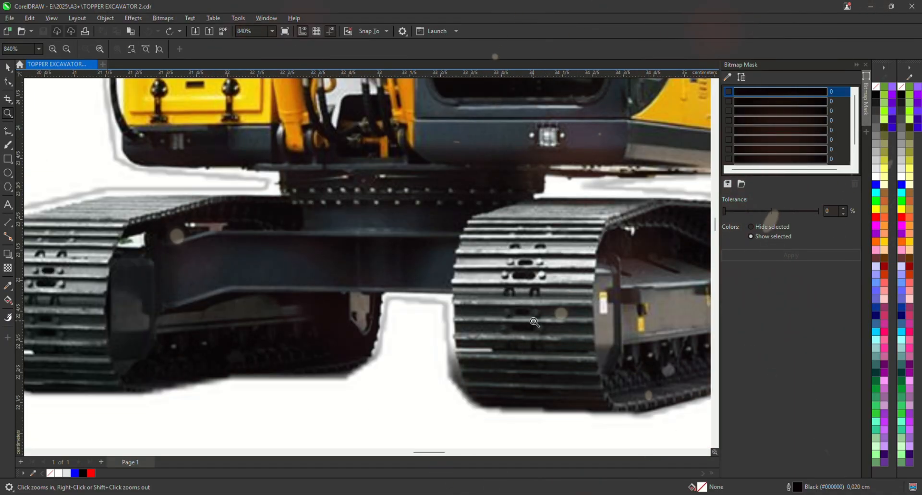
right_click(543, 320)
right_click(544, 329)
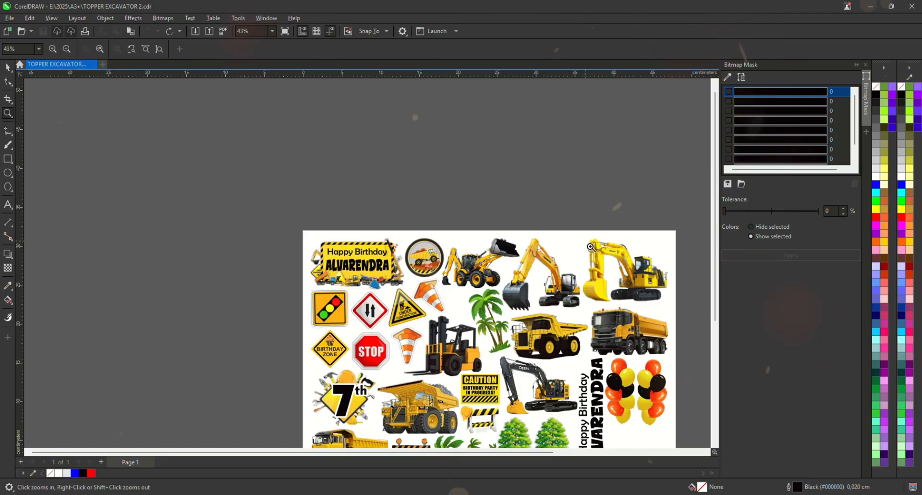
- Examine the KOMATSU excavator, including its boom lettering and the PC 2000 label on its body
drag(590, 246, 664, 296)
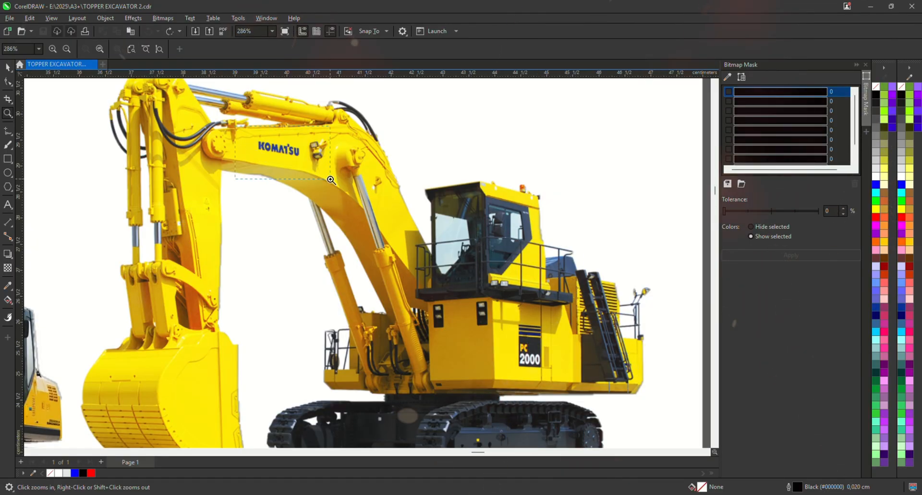
drag(330, 179, 330, 180)
right_click(373, 254)
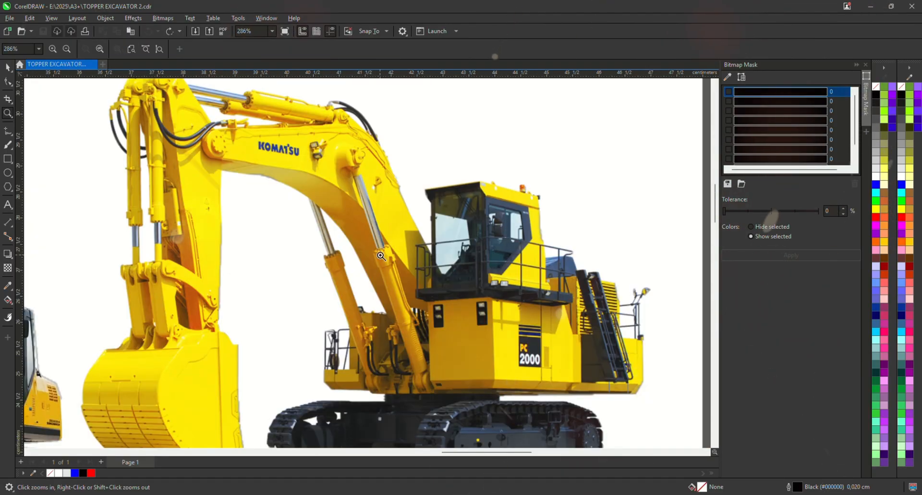
drag(563, 386, 563, 386)
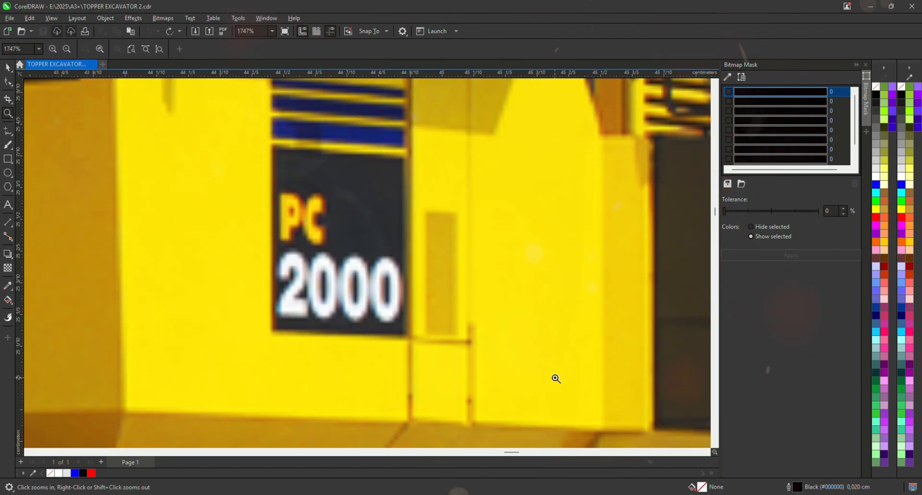
right_click(325, 253)
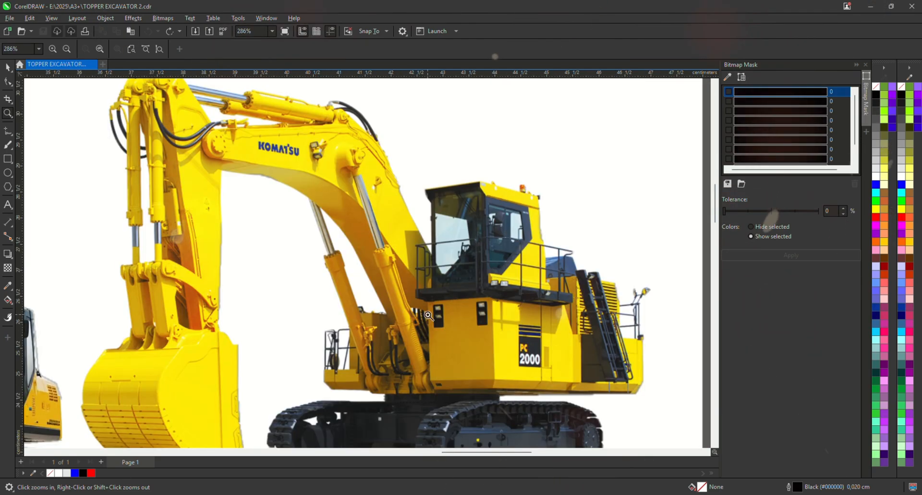
right_click(229, 331)
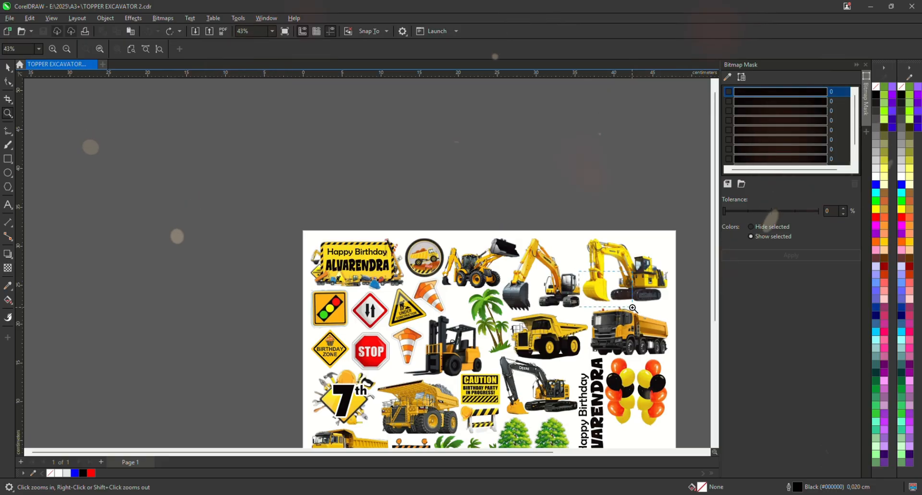
- Inspect the KOMATSU excavator's yellow bucket and crawler tracks in close-up
drag(582, 272, 633, 307)
drag(396, 384, 397, 385)
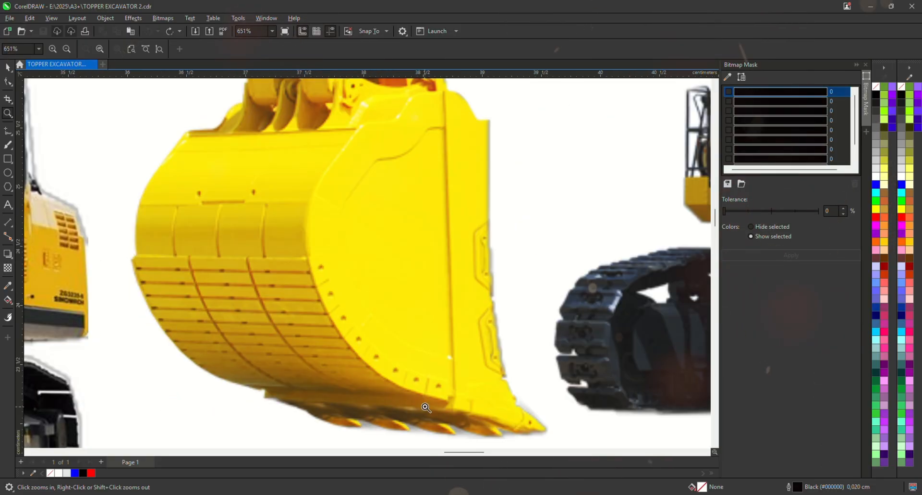
drag(243, 142, 481, 390)
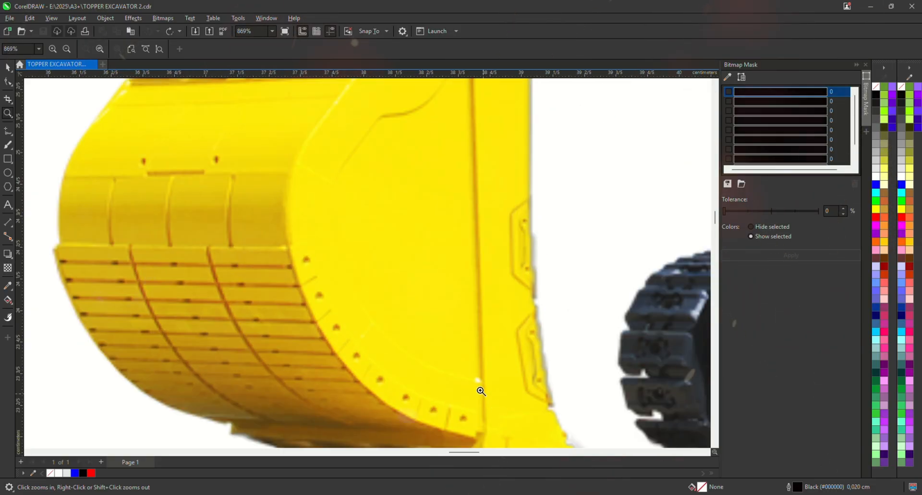
shift+click(418, 276)
shift+click(393, 269)
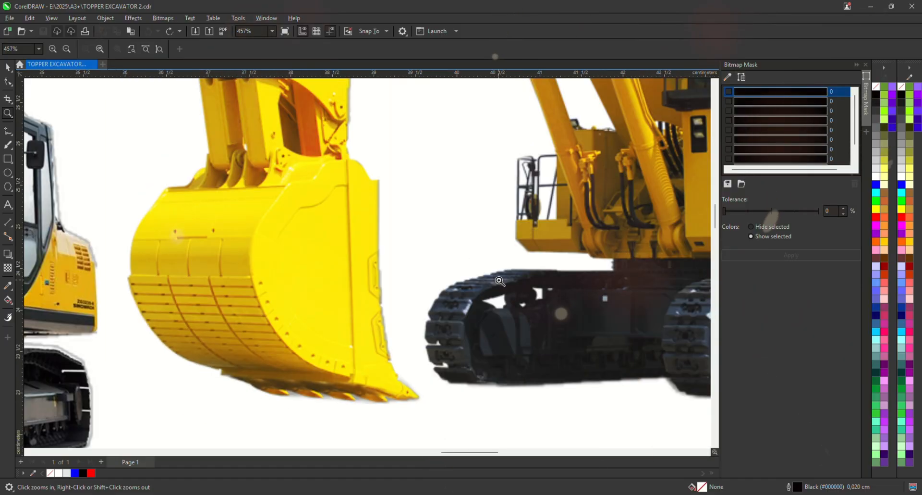
drag(455, 257, 699, 389)
shift+click(475, 296)
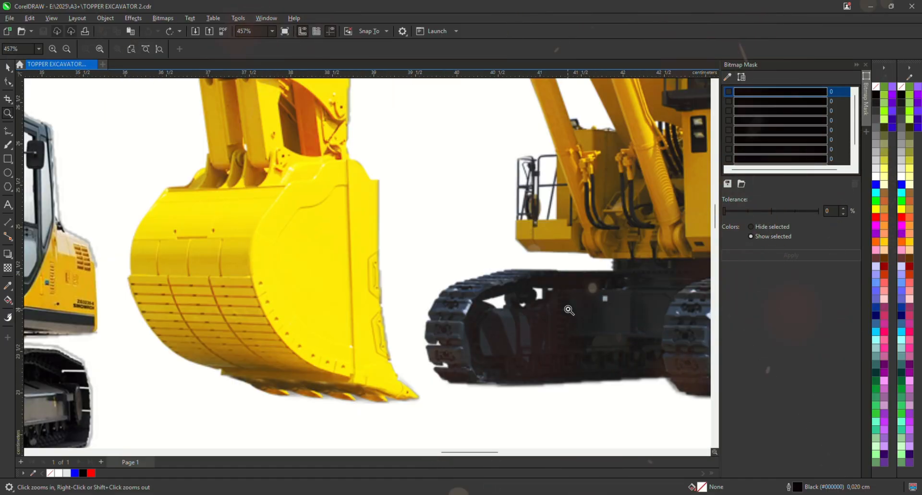
scroll(569, 310, down, 6)
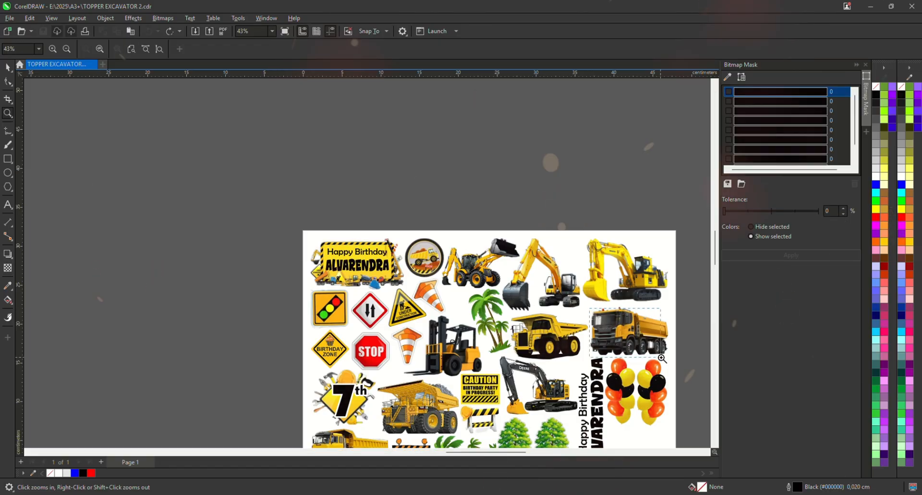
- Examine the orange tipper truck's KIPPER plate and the GENERIC lettering on its front grille
drag(661, 356, 661, 357)
drag(475, 138, 553, 182)
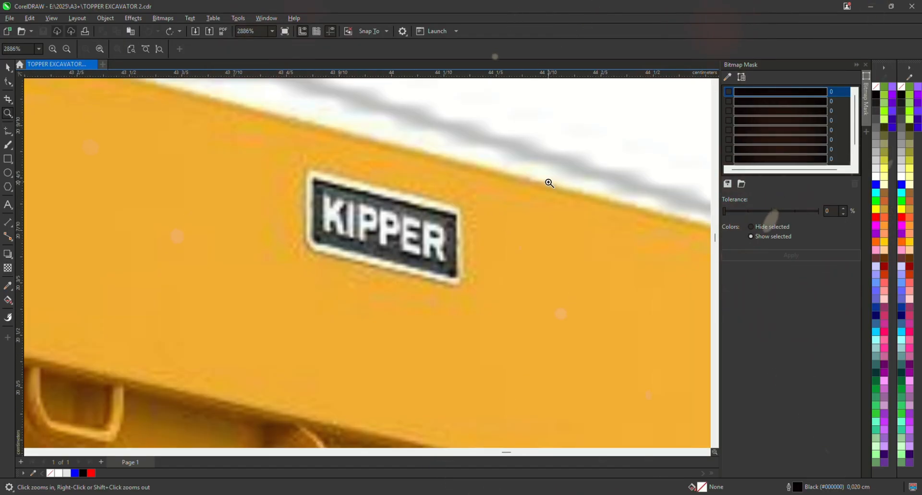
shift+click(549, 183)
drag(293, 275, 293, 274)
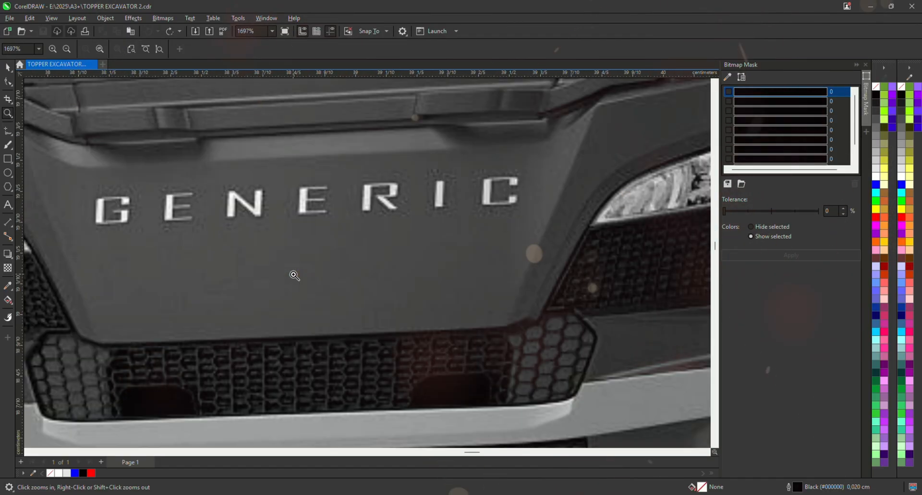
right_click(294, 270)
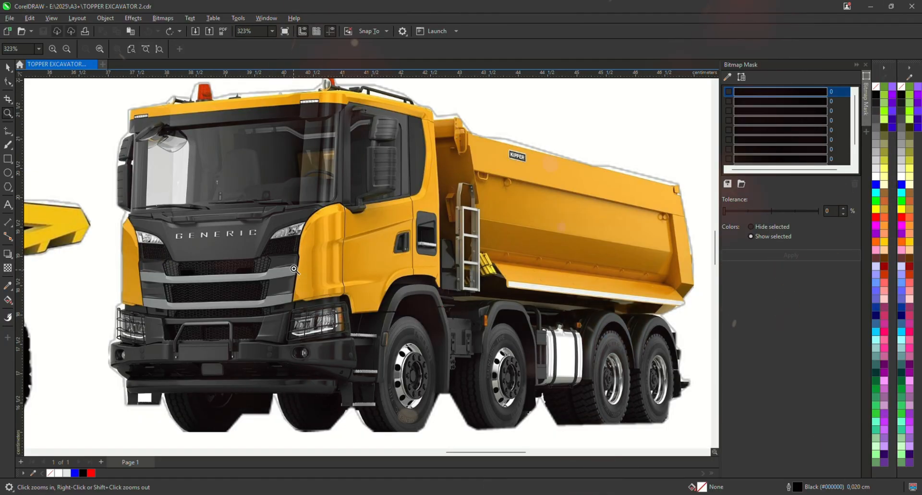
- Inspect the orange tipper truck's windscreen and its wheels with the tire lettering
click(214, 133)
right_click(352, 163)
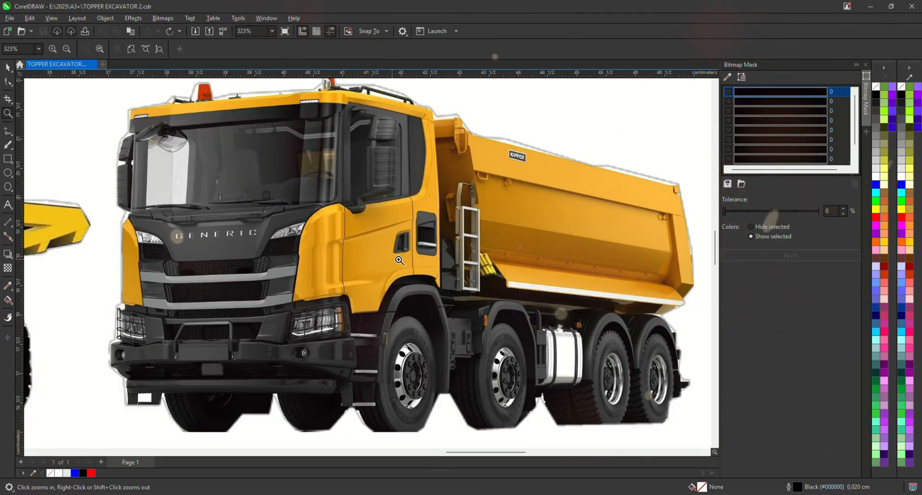
drag(497, 411, 420, 300)
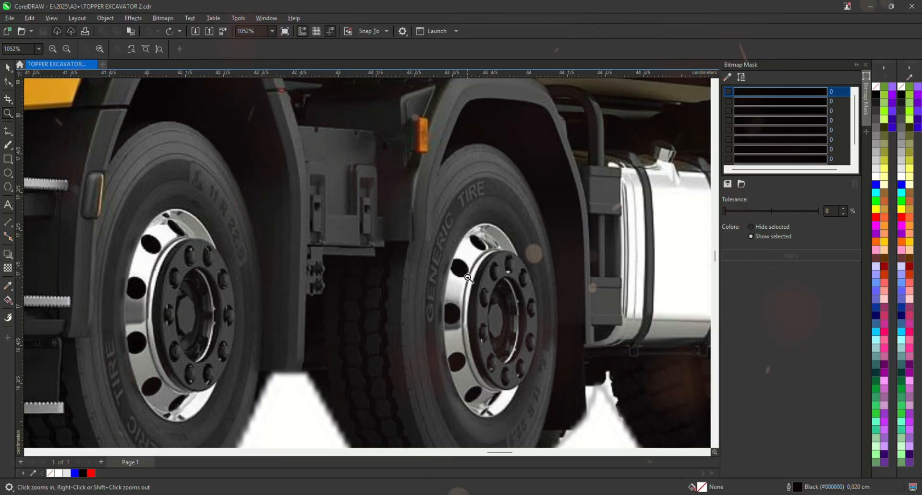
right_click(434, 360)
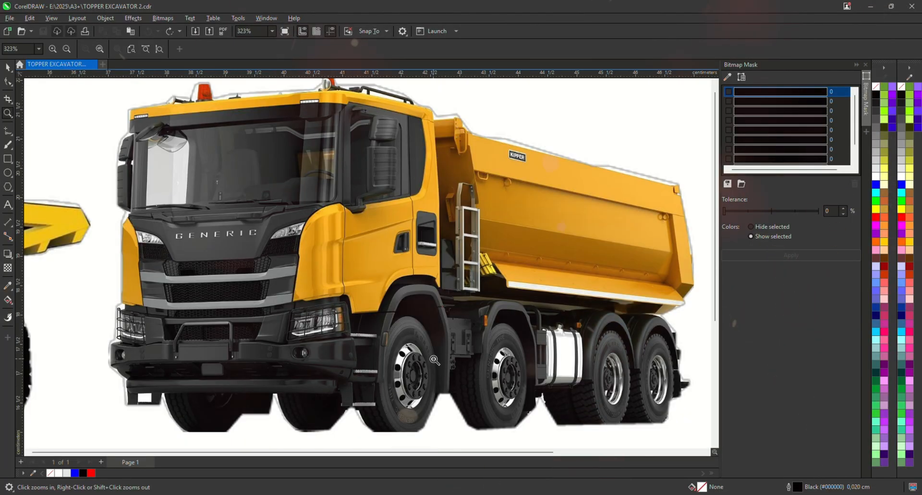
right_click(434, 360)
- Inspect the yellow dump truck with the black front grille and the group of palm trees beside it
drag(500, 312, 587, 362)
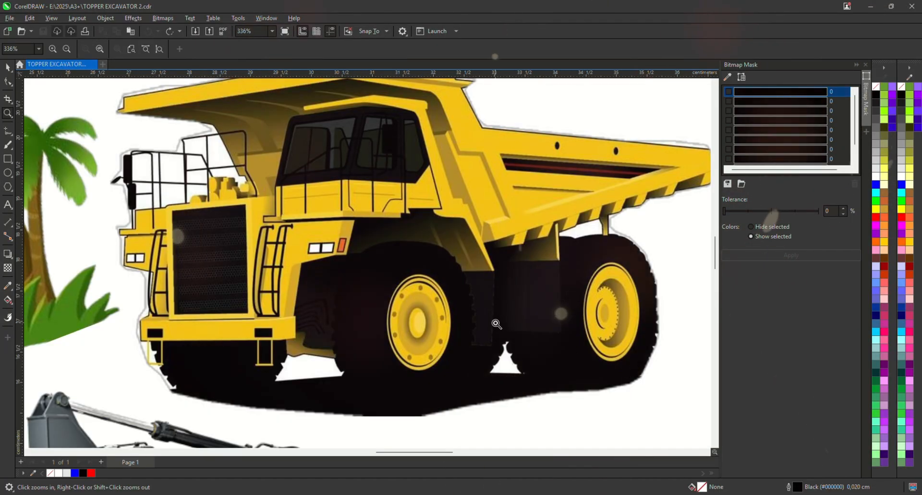
right_click(436, 318)
drag(474, 299, 512, 348)
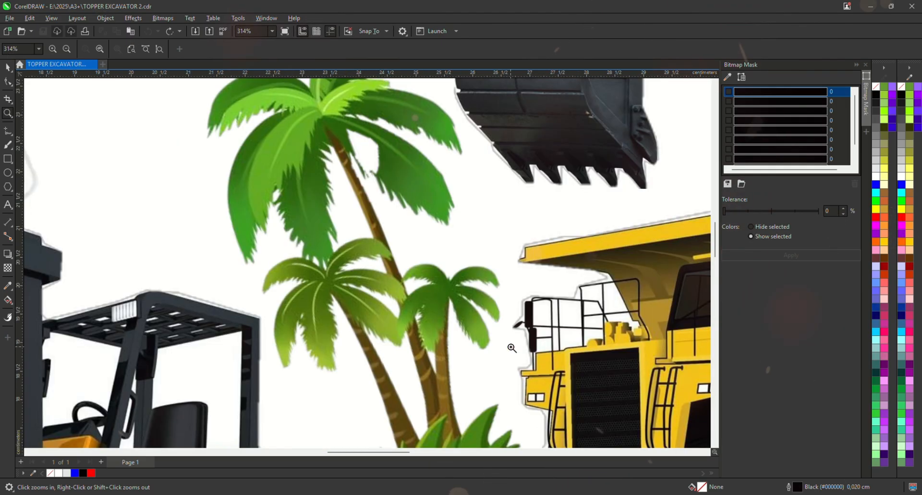
right_click(500, 345)
- Examine the forklift and the stripes and outline of the tilted traffic cone
drag(422, 332, 482, 370)
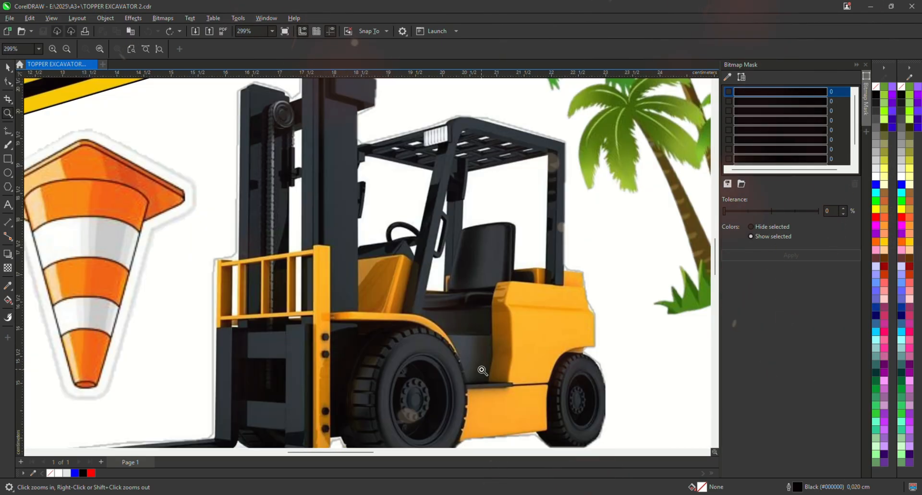
right_click(458, 355)
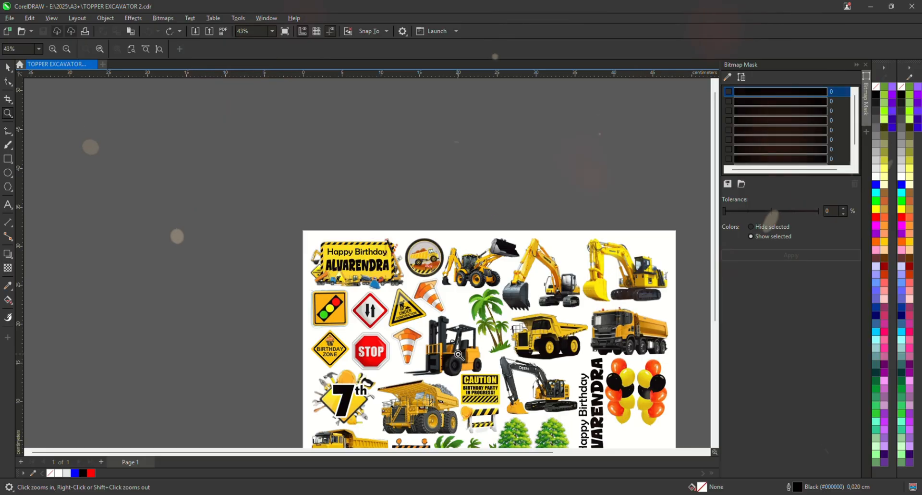
drag(445, 304, 446, 307)
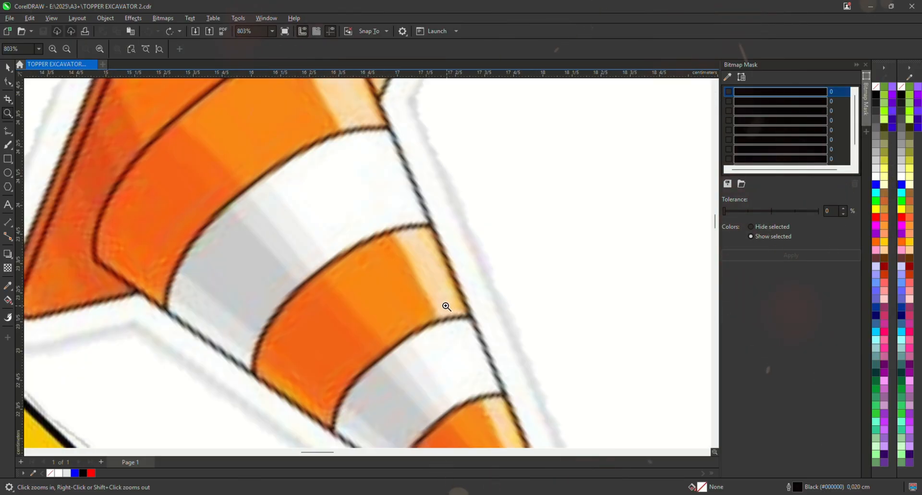
right_click(447, 306)
- Inspect the worker figure and lettering on the triangular UNDER CONSTRUCTION sign
drag(379, 297, 471, 342)
right_click(443, 286)
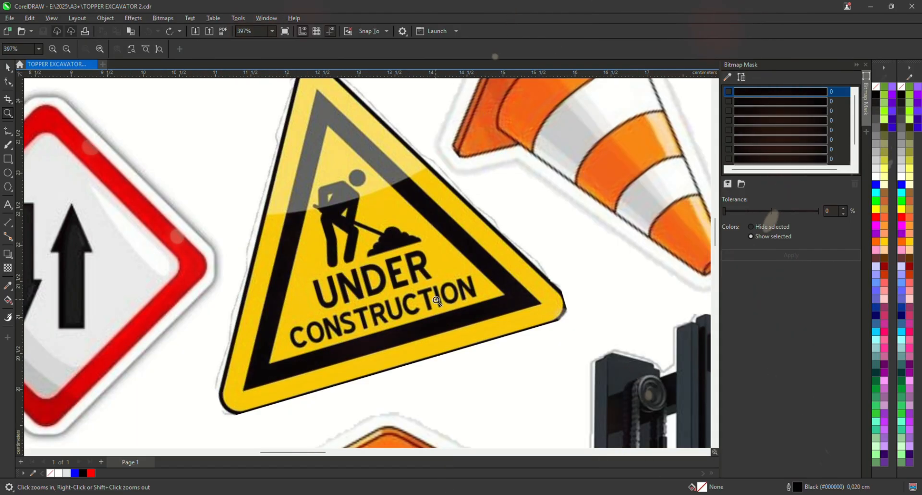
right_click(437, 300)
- Examine the traffic cone beside the STOP sign, including its stripes and cutout outline
drag(397, 334, 423, 357)
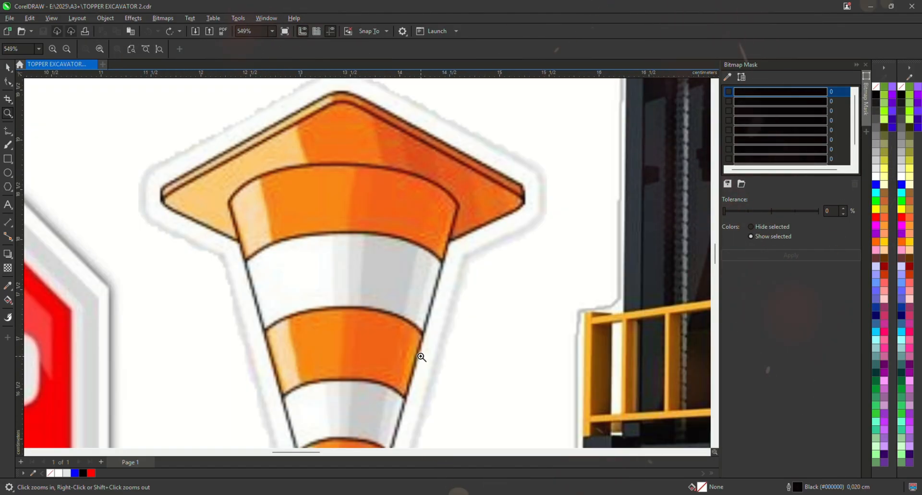
drag(280, 189, 427, 319)
shift+click(404, 291)
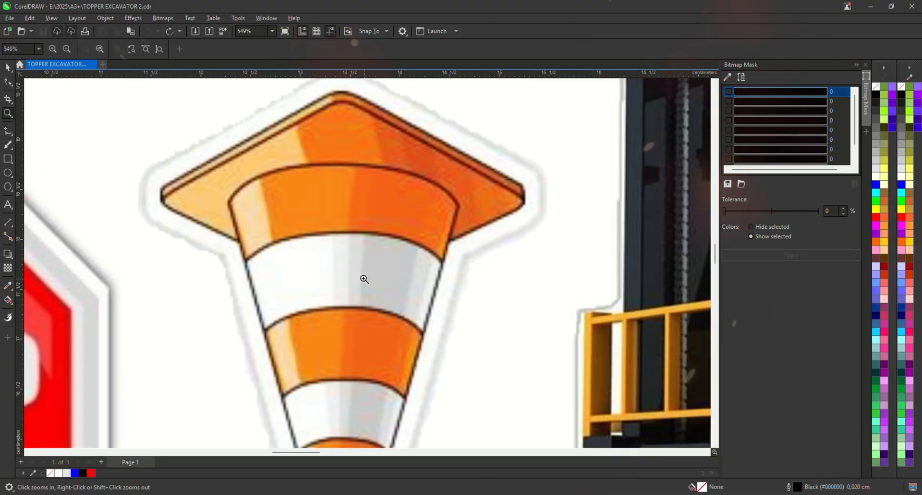
shift+click(357, 275)
- Inspect the red-bordered diamond sign and its two opposing black arrows in close-up
drag(357, 301, 382, 323)
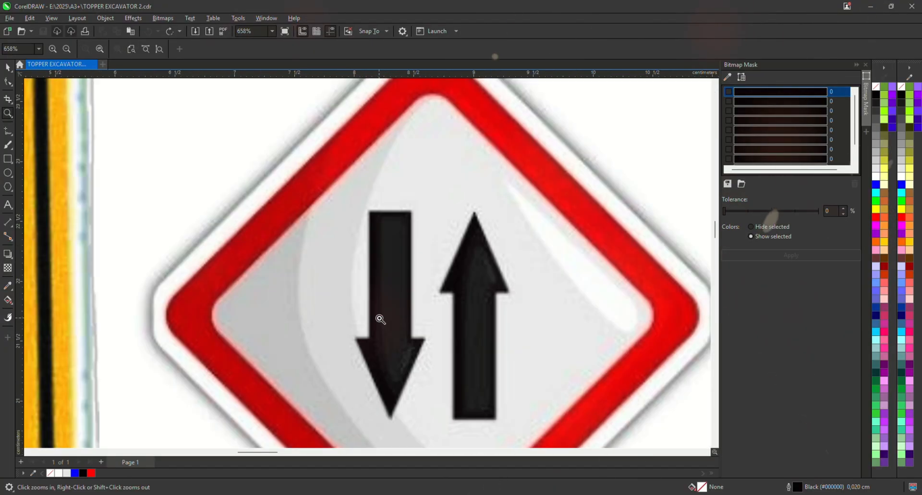
drag(329, 211, 555, 364)
right_click(508, 315)
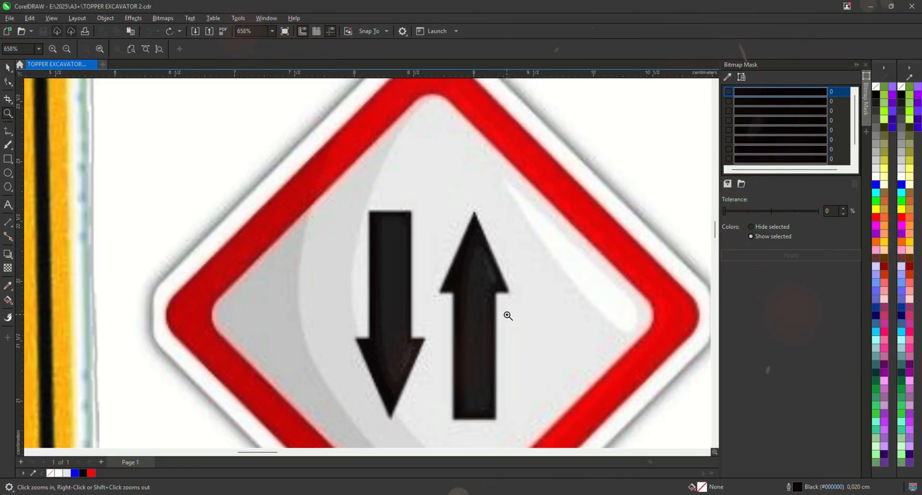
right_click(504, 317)
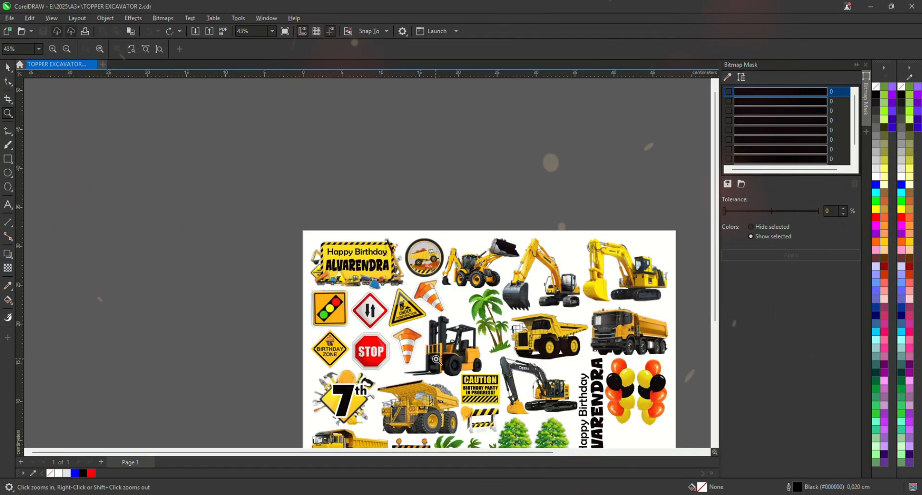
- Examine the STOP sign and the orange traffic light sign with its three coloured lamps
drag(357, 335, 394, 371)
right_click(315, 247)
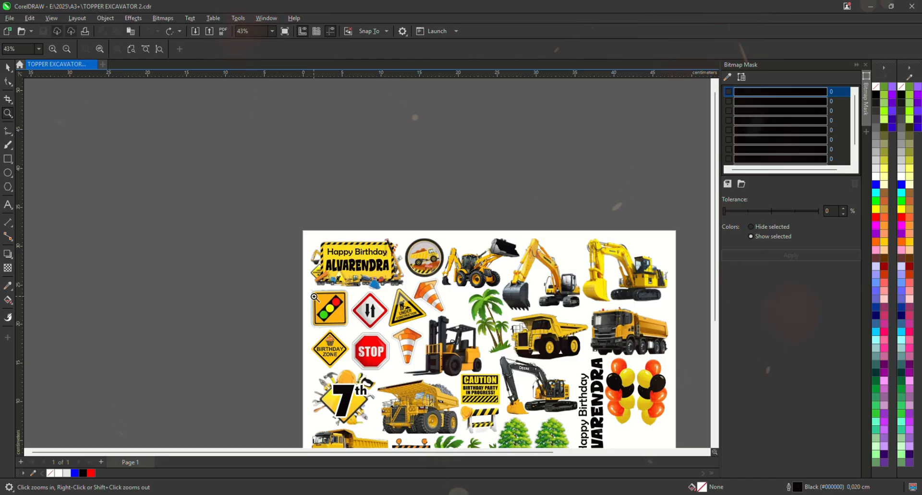
drag(360, 327, 360, 327)
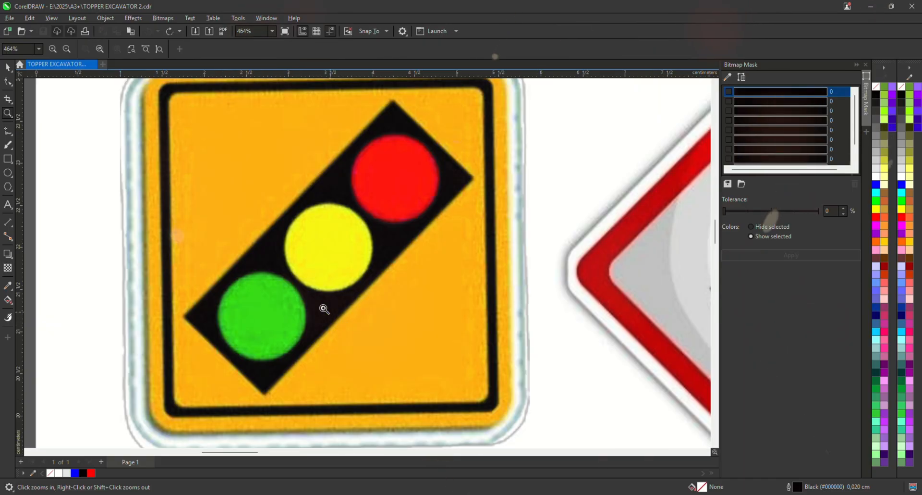
drag(427, 316, 430, 325)
right_click(430, 325)
right_click(398, 339)
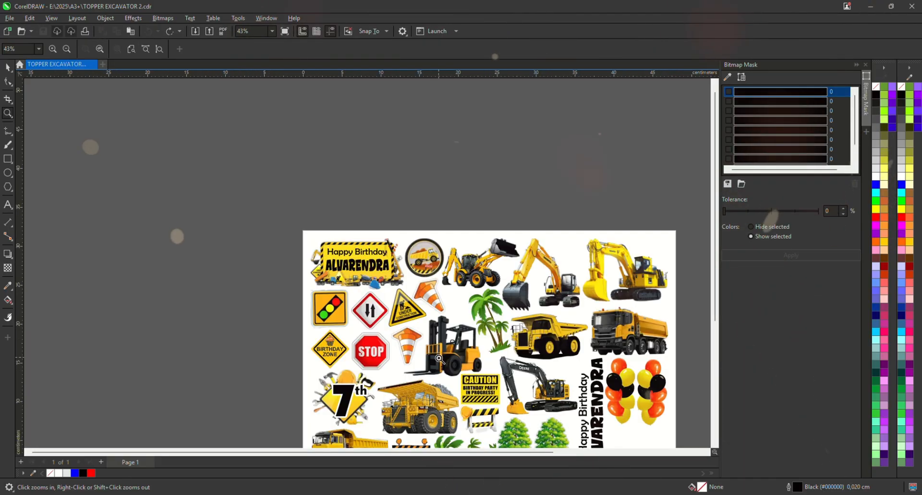
- Inspect the cupcake and the lettering on the BIRTHDAY ZONE diamond sign in close-up
drag(343, 359, 344, 359)
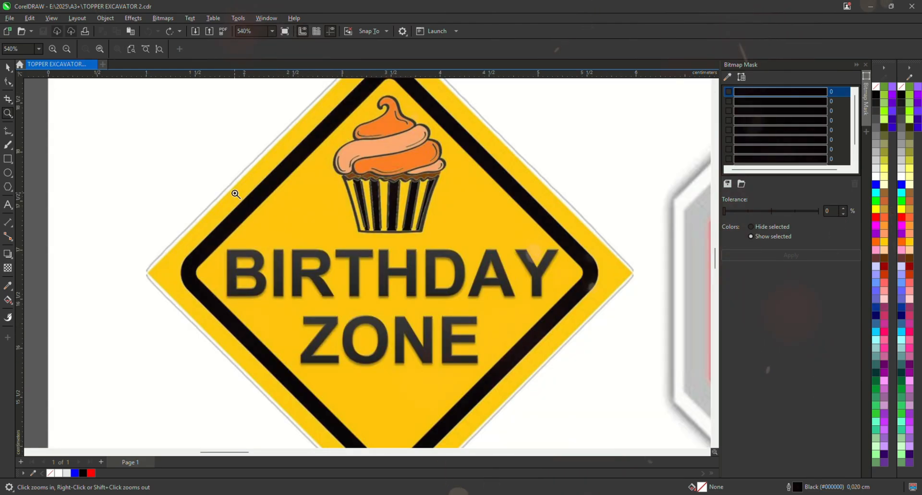
drag(511, 353, 511, 352)
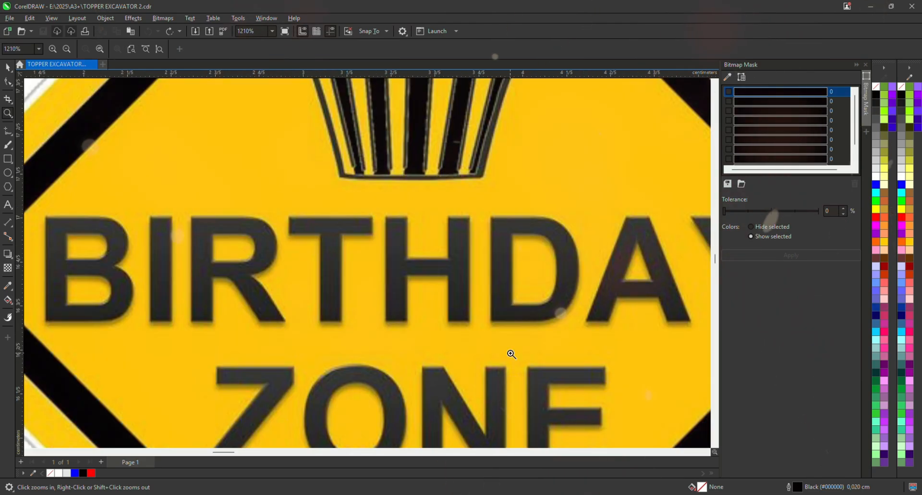
click(482, 305)
right_click(472, 302)
right_click(314, 134)
drag(481, 250, 481, 250)
right_click(482, 260)
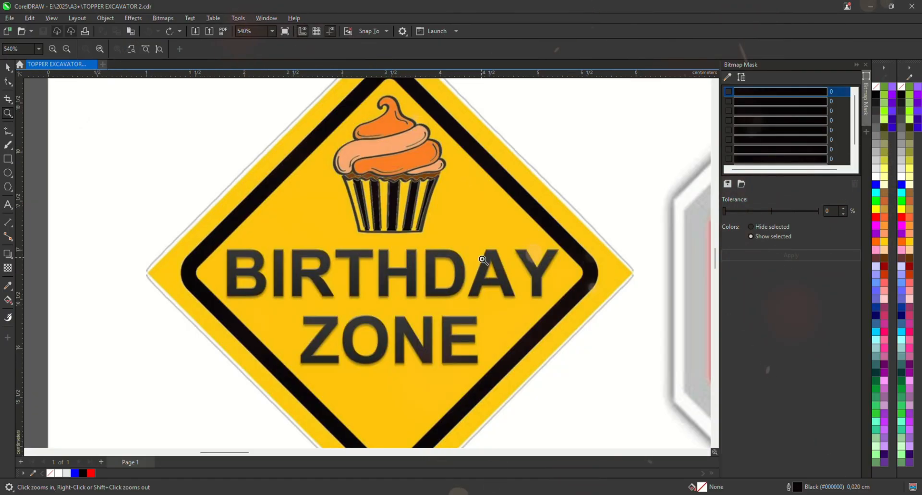
right_click(468, 287)
- Examine the 7th badge, including its large numeral and the tools surrounding the yellow diamond
drag(322, 364, 398, 428)
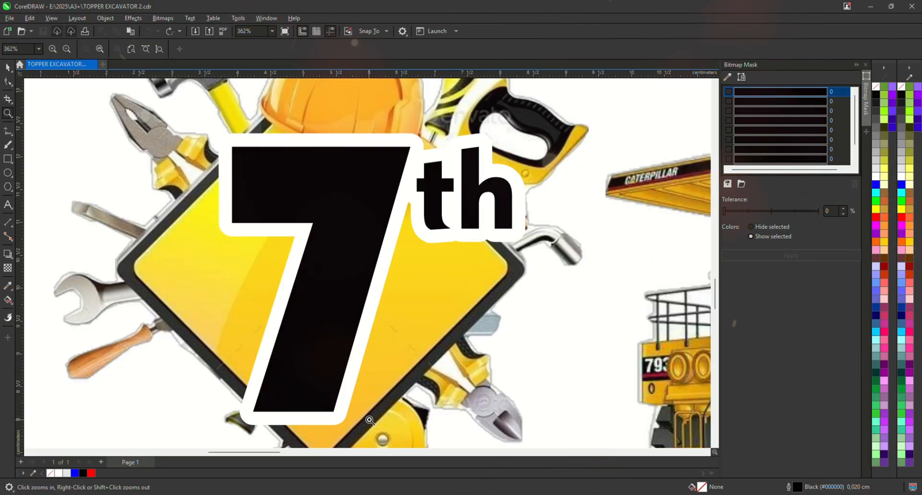
drag(263, 147, 505, 293)
right_click(499, 295)
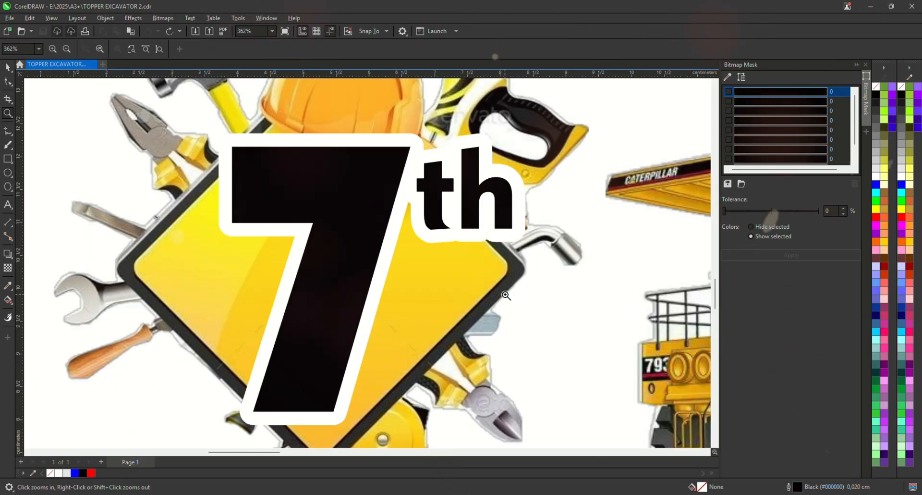
right_click(497, 297)
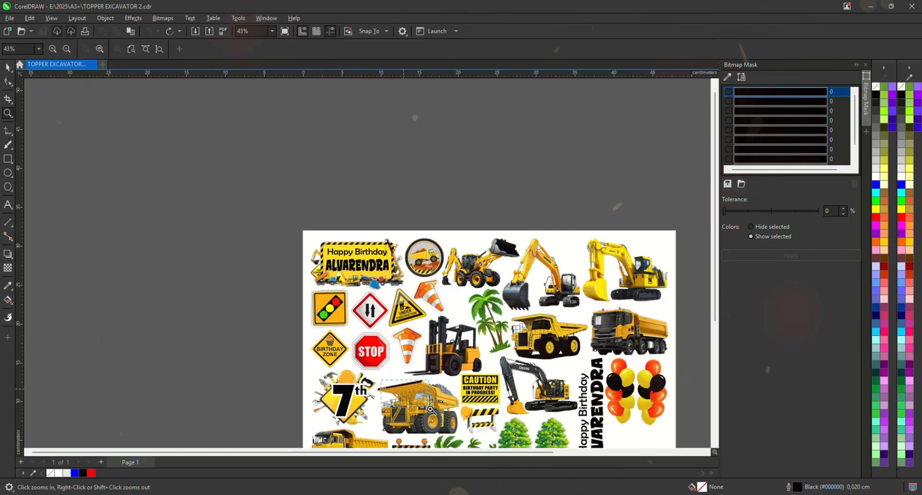
- Inspect the large mining truck's 793C CAT labels and the CATERPILLAR lettering above its grille
drag(429, 408, 446, 424)
drag(371, 232, 612, 341)
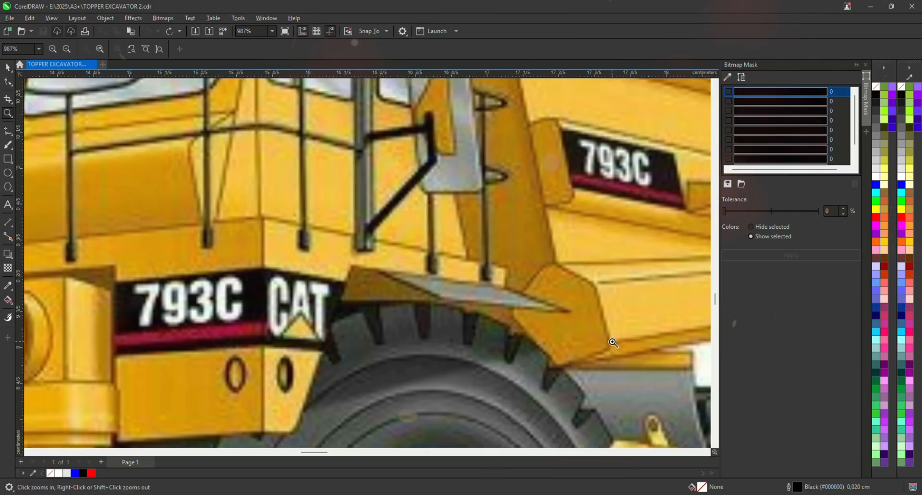
right_click(552, 334)
drag(137, 273, 281, 347)
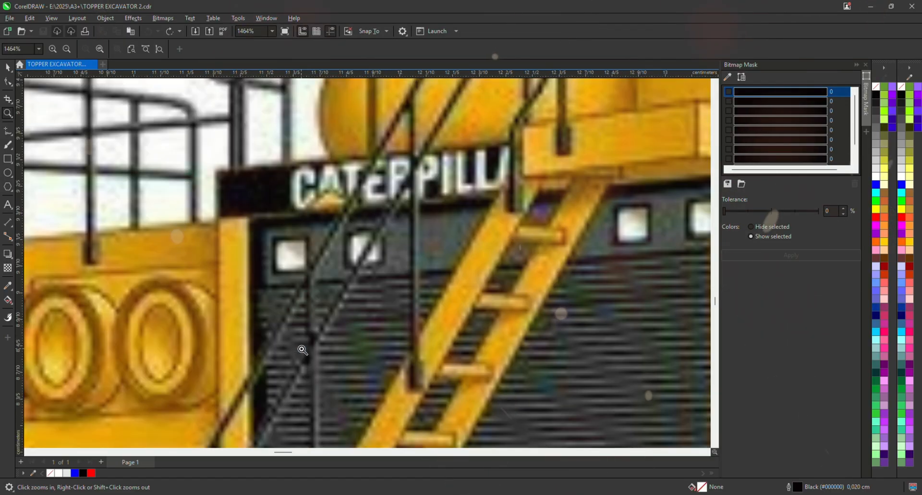
right_click(458, 311)
right_click(345, 215)
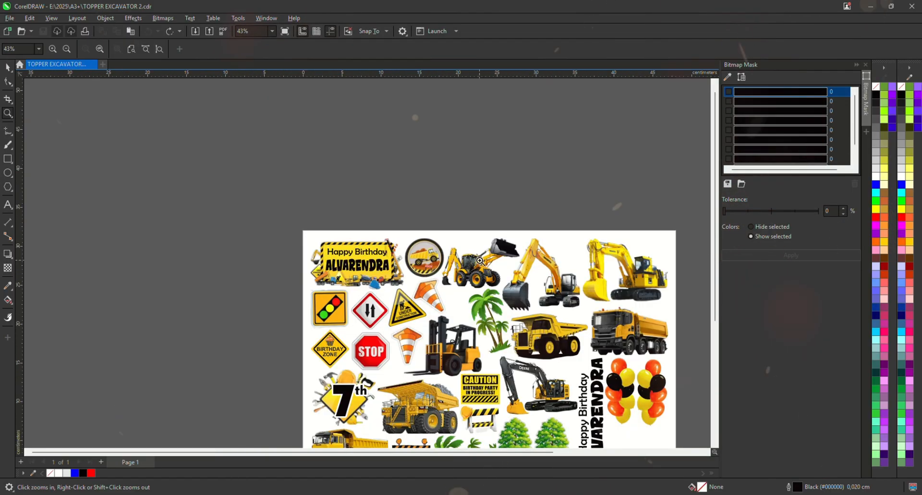
- Examine the lettering and hazard stripes on the CAUTION BIRTHDAY PARTY IN PROGRESS! sign
drag(456, 375, 501, 405)
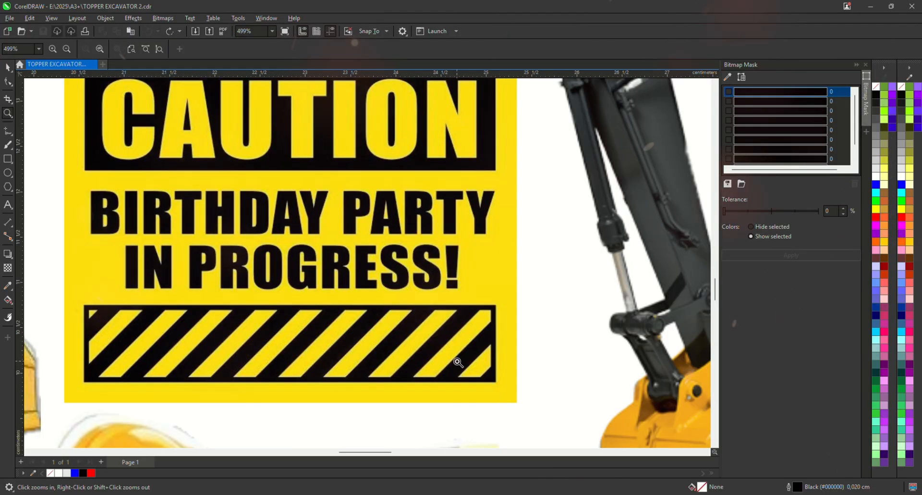
drag(123, 123, 475, 315)
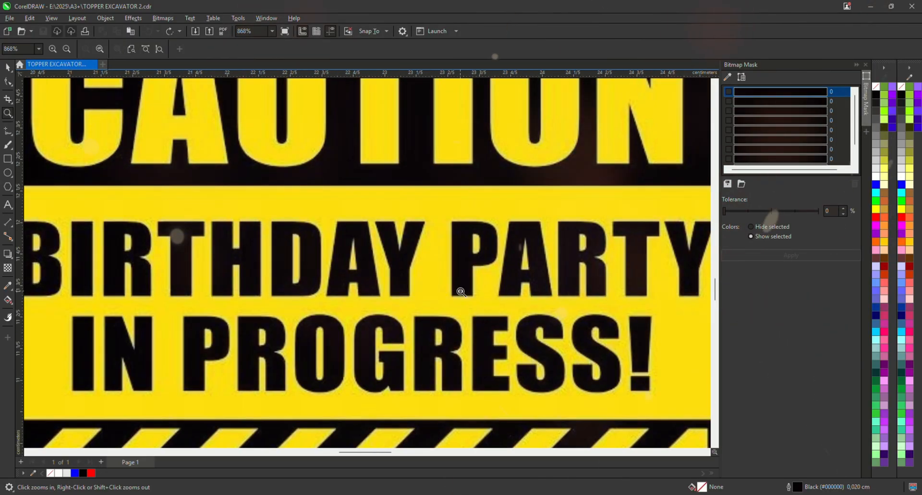
right_click(509, 292)
right_click(510, 292)
- Inspect the DEERE excavator, including the lettering on its boom in close-up
drag(508, 365, 548, 396)
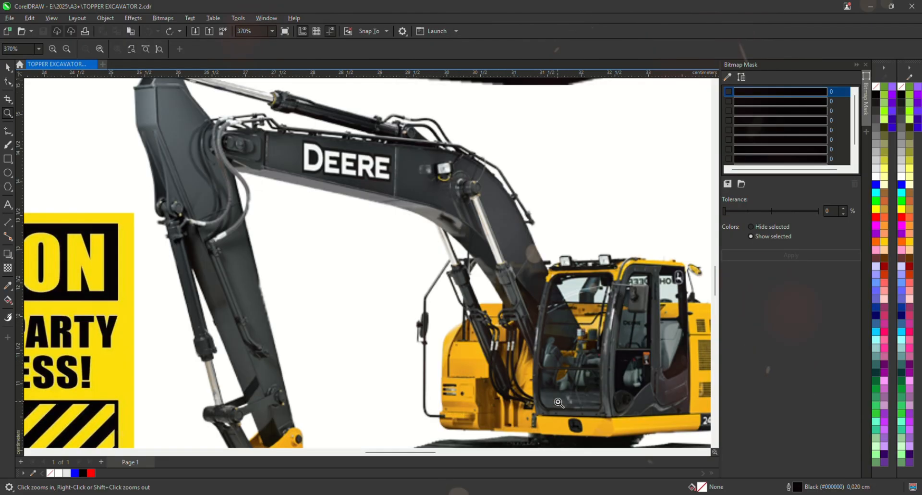
drag(285, 134, 391, 196)
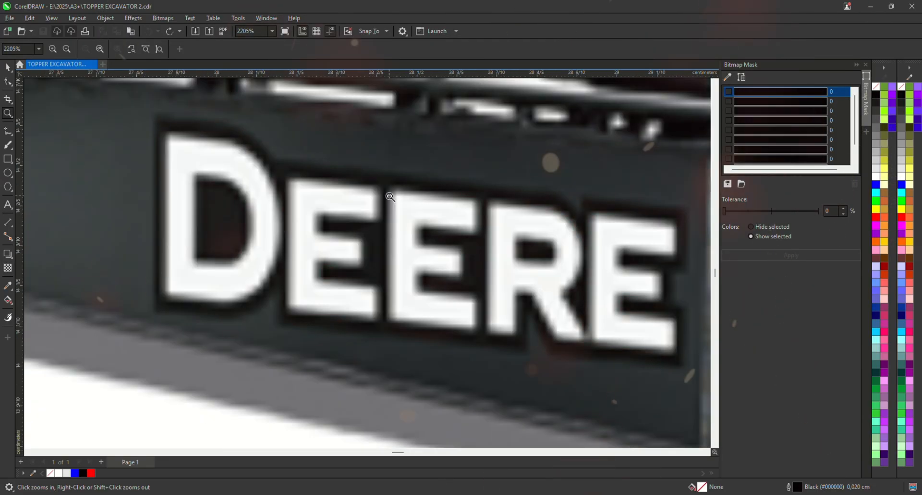
right_click(460, 246)
right_click(460, 247)
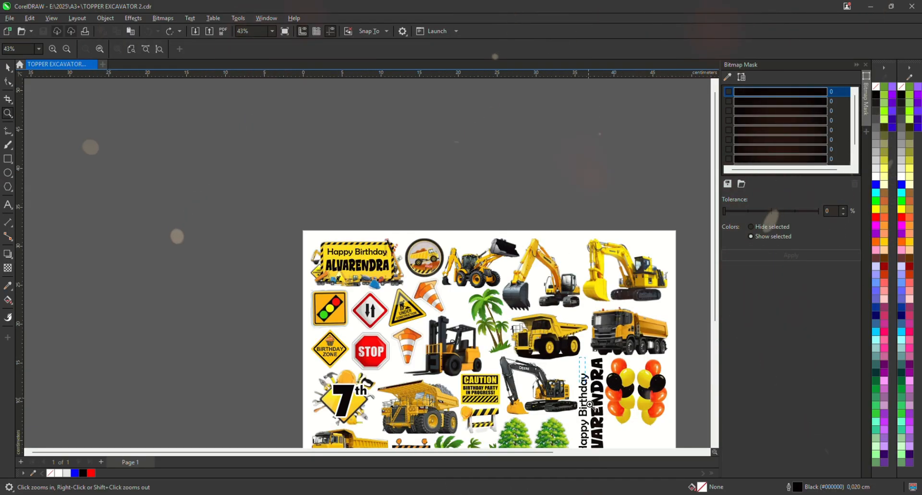
- Examine the vertical Happy Birthday name text and the black, yellow and orange balloon clusters
drag(571, 357, 631, 415)
right_click(461, 264)
drag(496, 192, 572, 318)
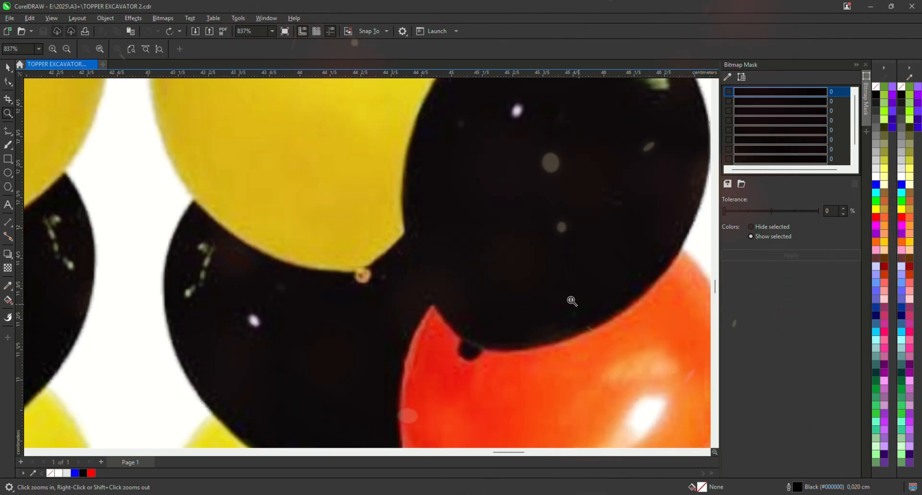
right_click(514, 287)
right_click(514, 288)
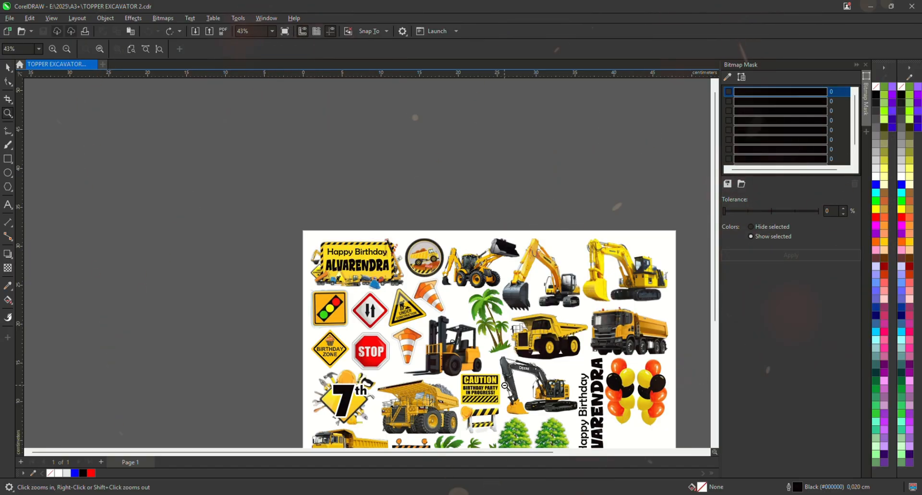
- Inspect the yellow tipper truck in the sheet's bottom row, including its cab, ladder and dump bed
right_click(507, 428)
drag(321, 338, 393, 372)
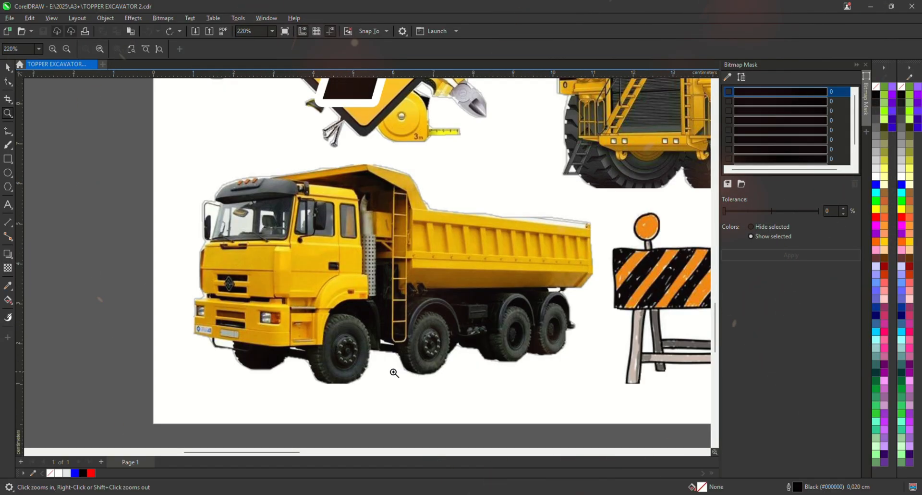
drag(523, 310, 525, 310)
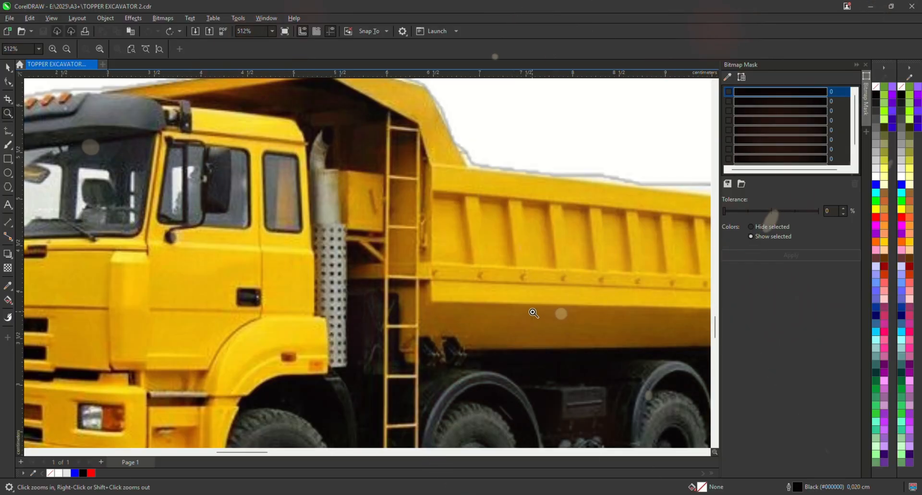
right_click(530, 309)
right_click(399, 255)
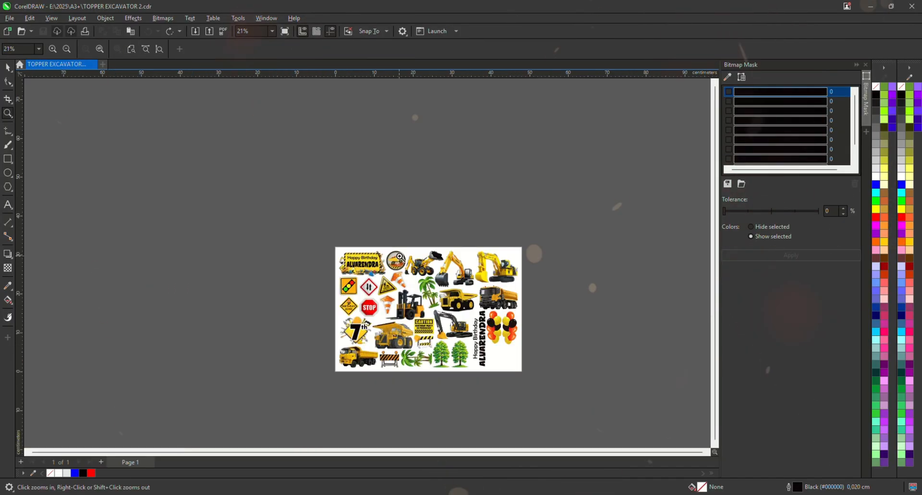
- Examine the green leafy tree's foliage, branches and cutout outline in close-up
drag(379, 350, 454, 344)
right_click(433, 349)
right_click(467, 323)
drag(311, 135, 463, 266)
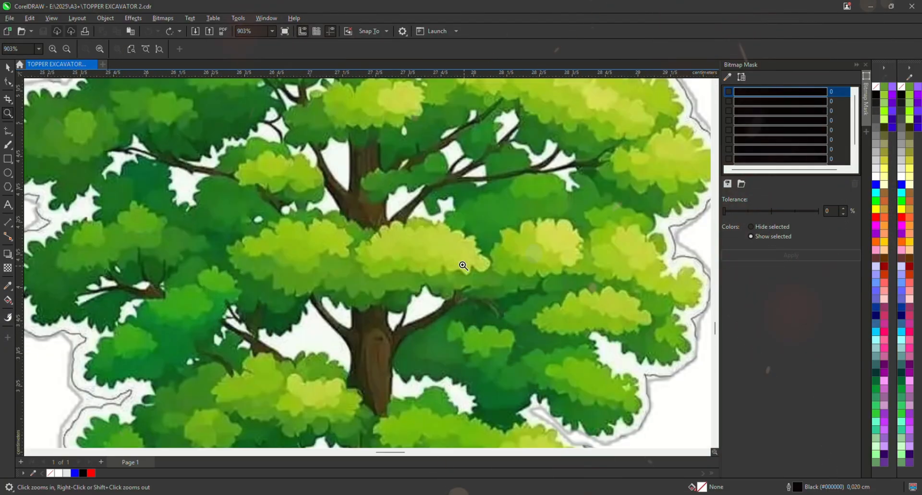
right_click(460, 262)
drag(258, 119, 361, 186)
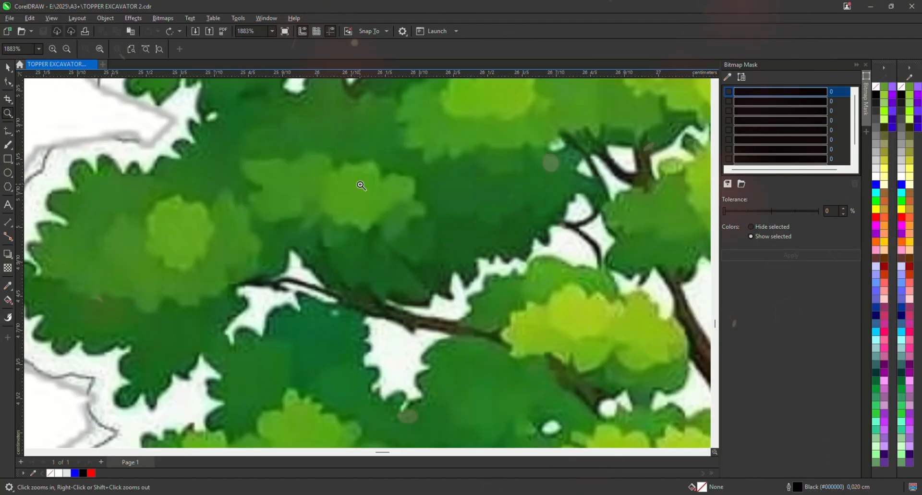
- Examine the second green tree's foliage and cutout outline in close-up, and return to the whole sheet
right_click(357, 183)
right_click(494, 226)
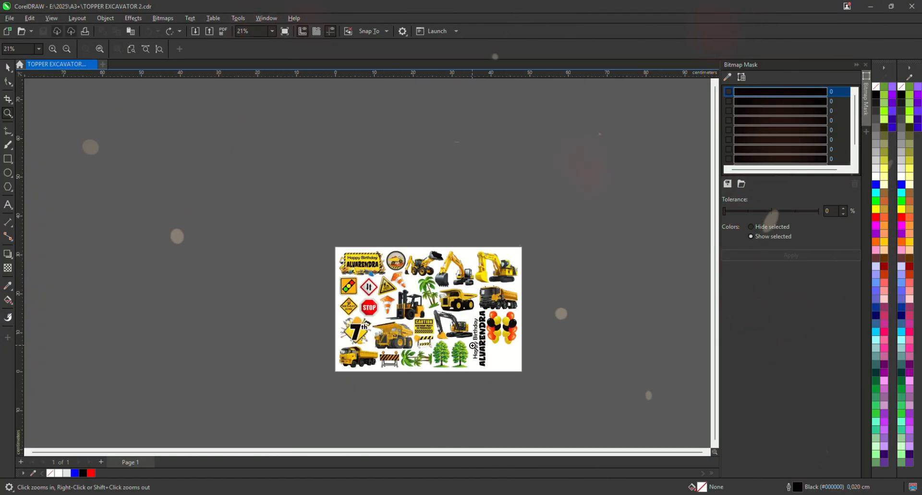
drag(452, 325, 468, 358)
drag(362, 270, 433, 345)
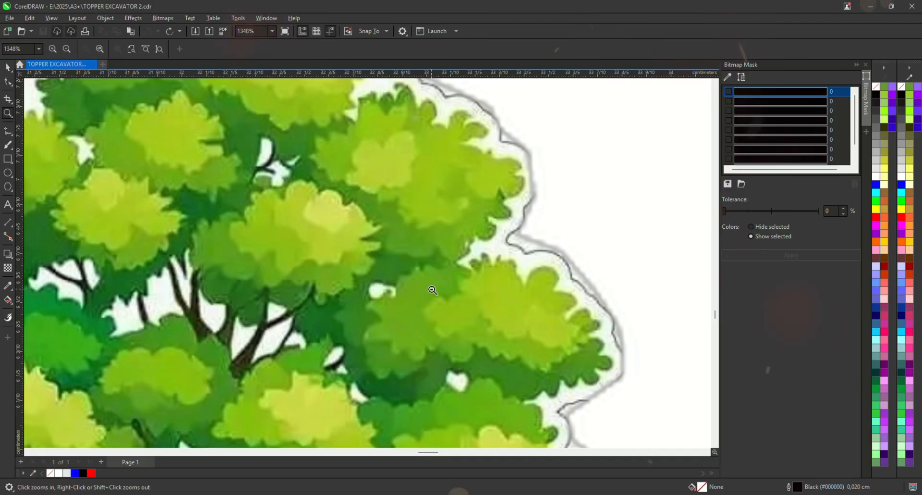
scroll(432, 289, down, 8)
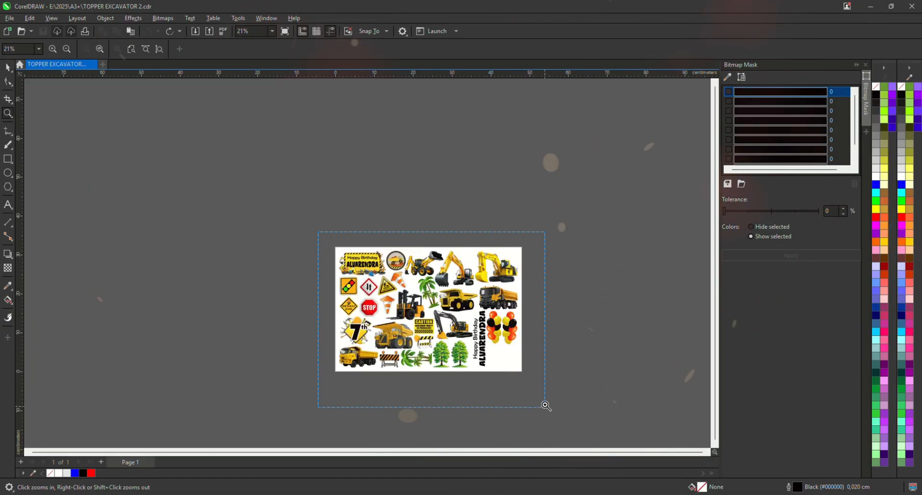
drag(545, 405, 546, 405)
- Select the PowerClip frame holding the sheet's artwork and open its contents for editing
click(9, 69)
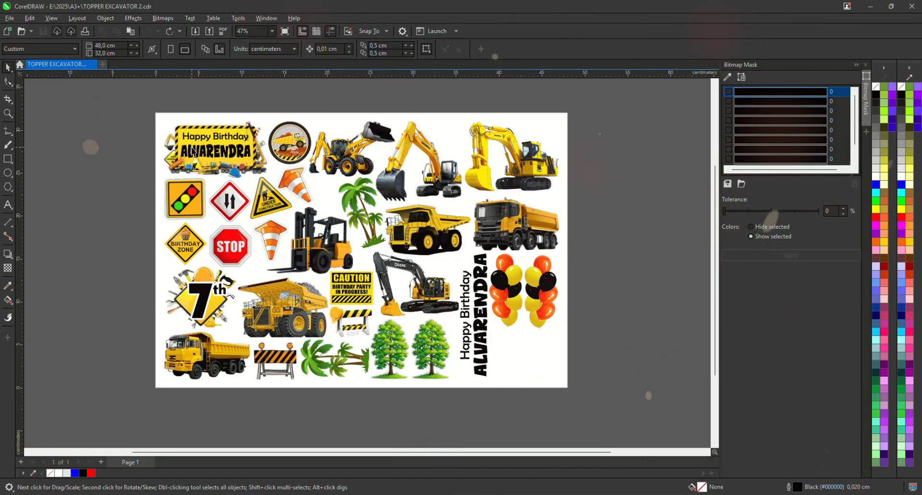
click(214, 178)
key(F10)
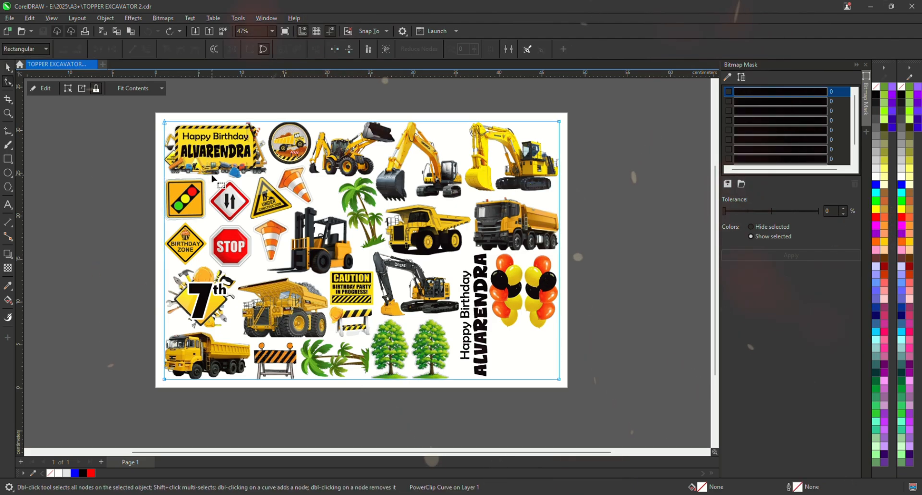
click(9, 70)
click(45, 89)
- Test that the banner text, backhoe loader and two top-row excavators are separate objects by shifting each one and undoing the move
click(201, 148)
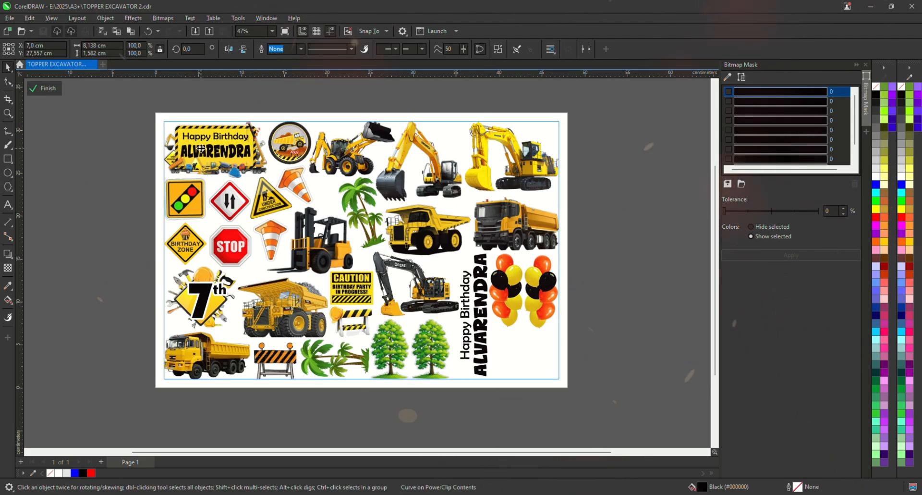
key(ctrl+z)
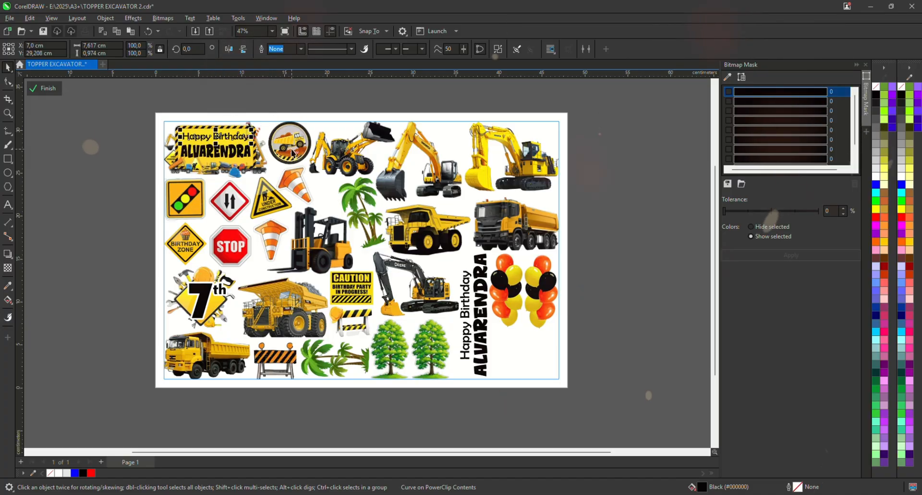
drag(351, 168, 372, 130)
key(ctrl+z)
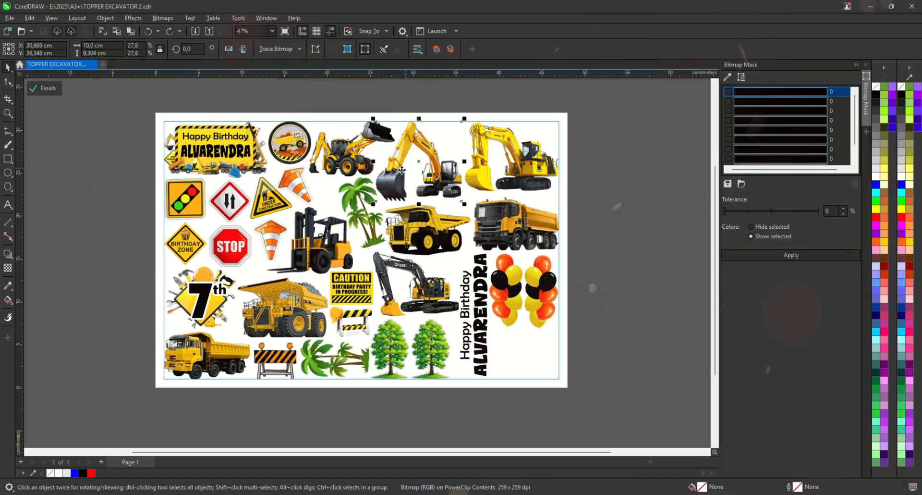
drag(408, 180, 432, 144)
key(ctrl+z)
drag(484, 189, 508, 160)
key(ctrl+z)
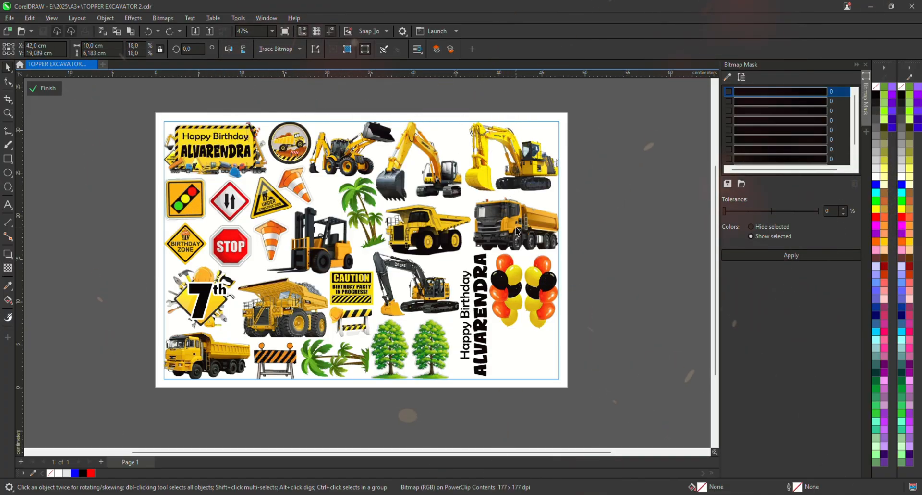
- Shift the tipper truck, yellow dump truck, upright palms and forklift individually, undoing each move
drag(518, 241, 582, 251)
key(ctrl+z)
drag(419, 234, 554, 199)
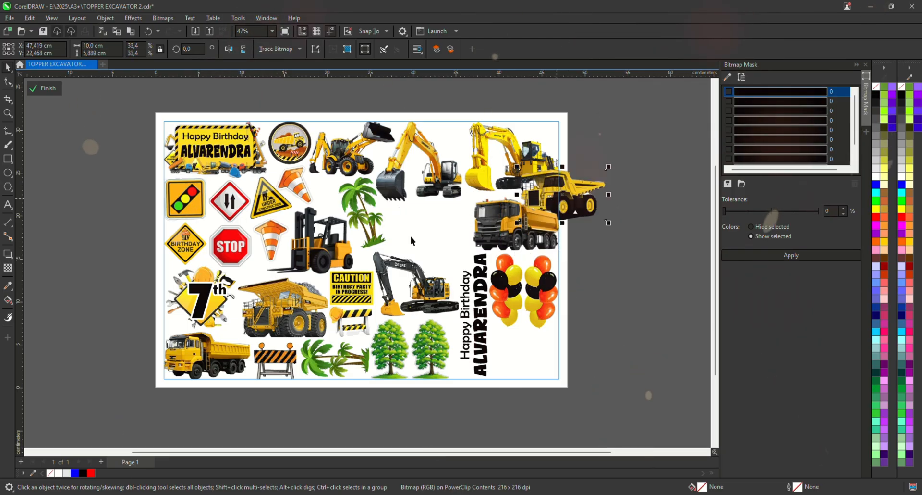
key(ctrl+z)
drag(355, 226, 391, 150)
key(ctrl+z)
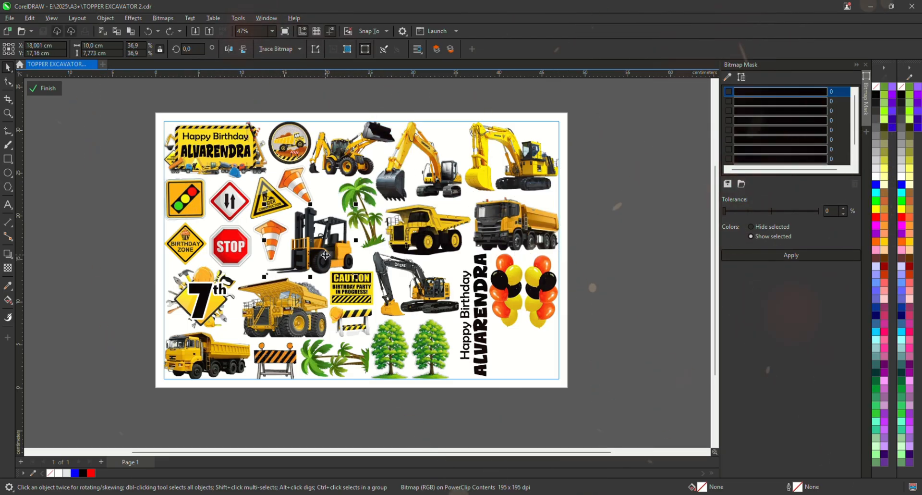
key(ctrl+z)
drag(325, 254, 347, 163)
key(ctrl+z)
- Pull the Under Construction sign and the upright traffic cone out of place individually, undoing each move
click(268, 210)
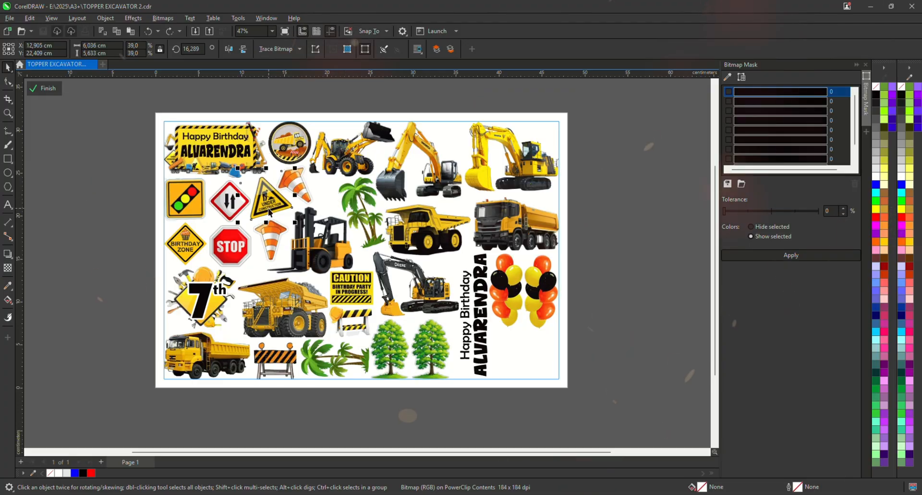
drag(318, 244, 345, 189)
key(ctrl+z)
drag(286, 137, 286, 136)
key(ctrl+z)
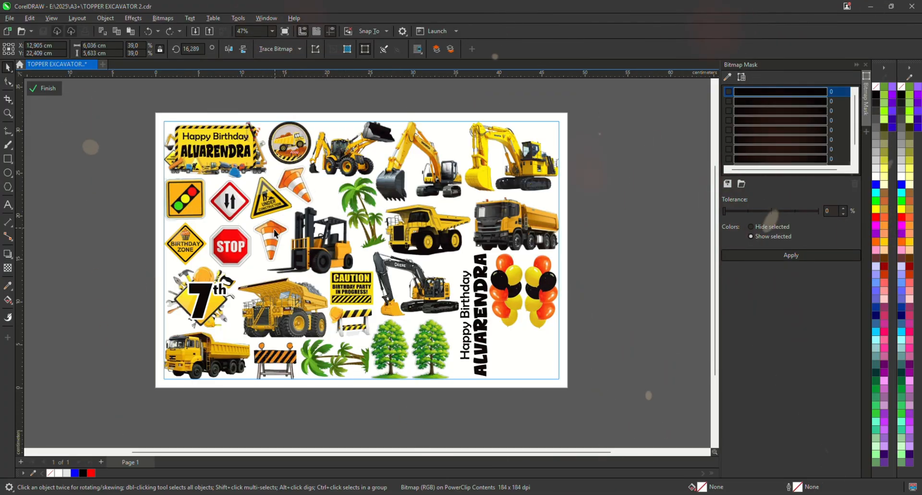
drag(273, 229, 142, 227)
key(ctrl+z)
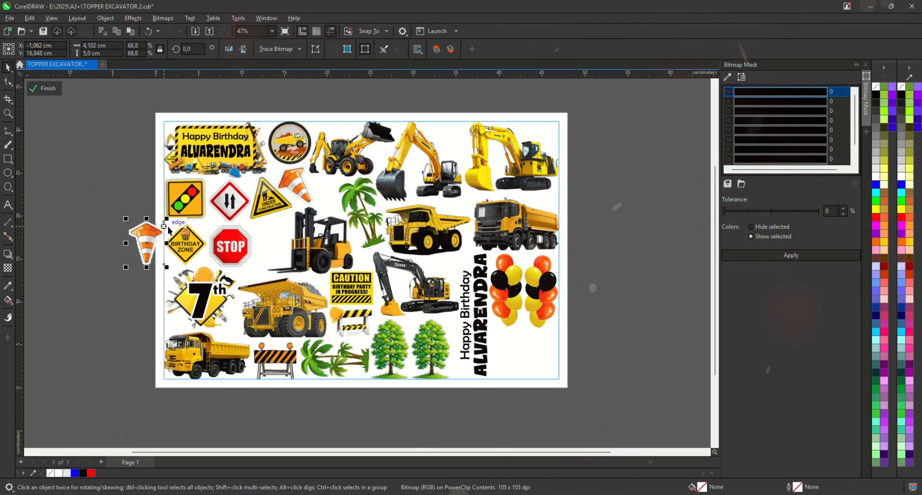
key(ctrl+z)
- Pull the STOP, Birthday Zone, traffic light and two-way arrow signs off the sheet one by one, undoing each move
drag(230, 242, 99, 217)
key(ctrl+z)
drag(188, 235, 127, 239)
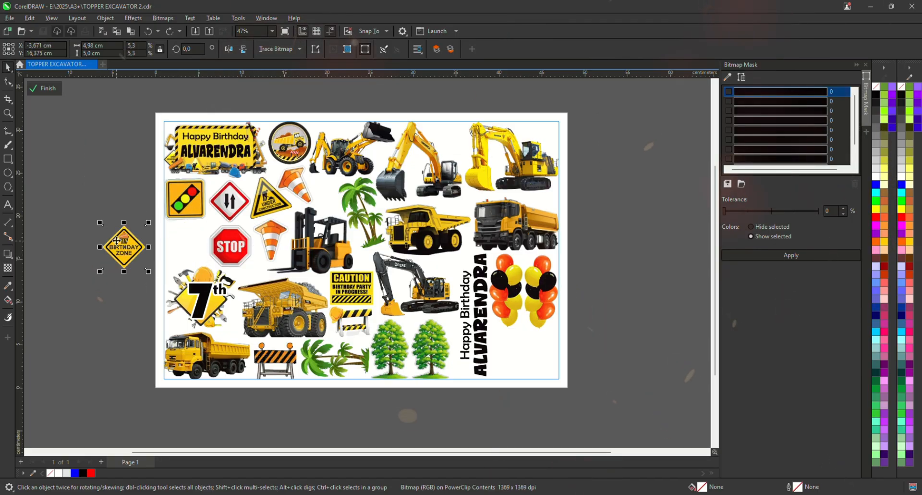
key(ctrl+z)
drag(187, 199, 114, 209)
key(ctrl+z)
drag(235, 196, 141, 188)
key(ctrl+z)
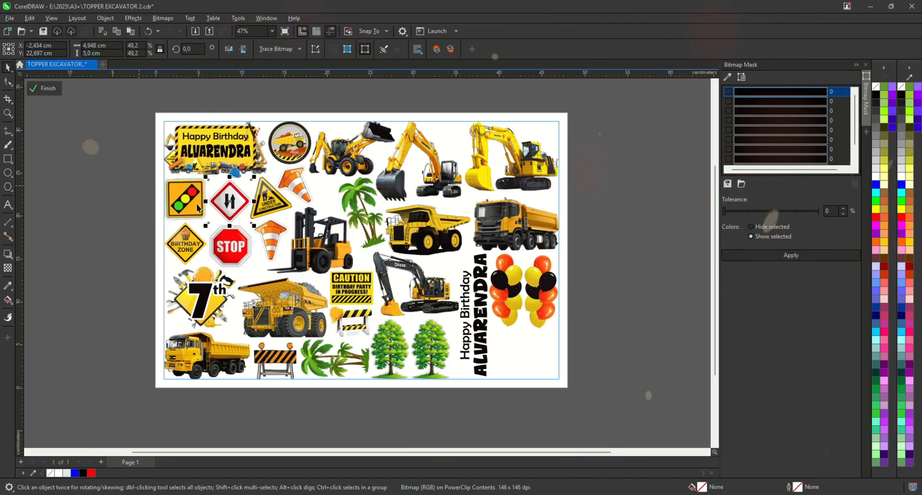
- Move the 7th emblem, loaded mining truck, caution sign, small barrier and DEERE excavator off the sheet individually, undoing each move
drag(192, 294, 104, 288)
key(ctrl+z)
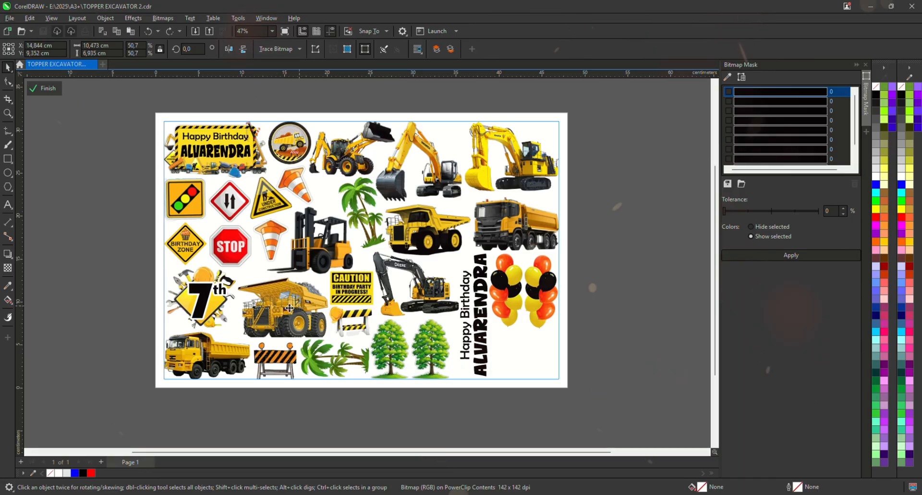
drag(289, 308, 102, 332)
key(ctrl+z)
drag(366, 277, 373, 398)
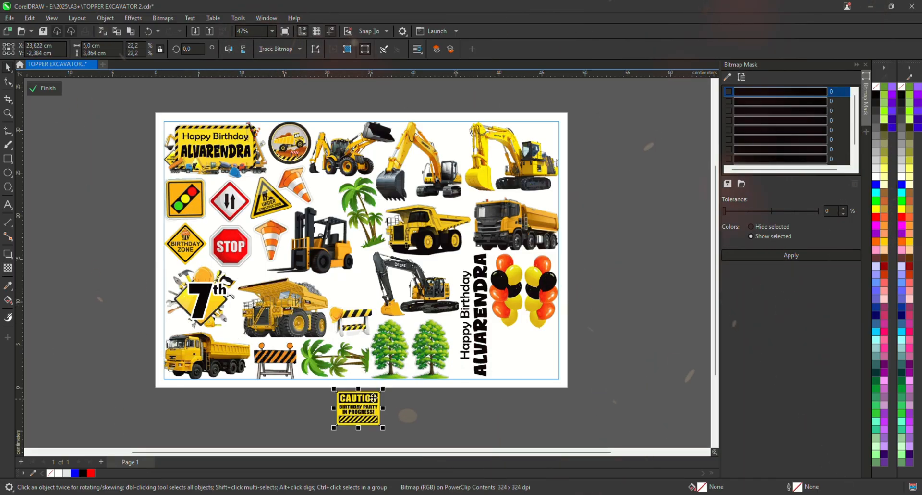
key(ctrl+z)
key(ctrl+z)
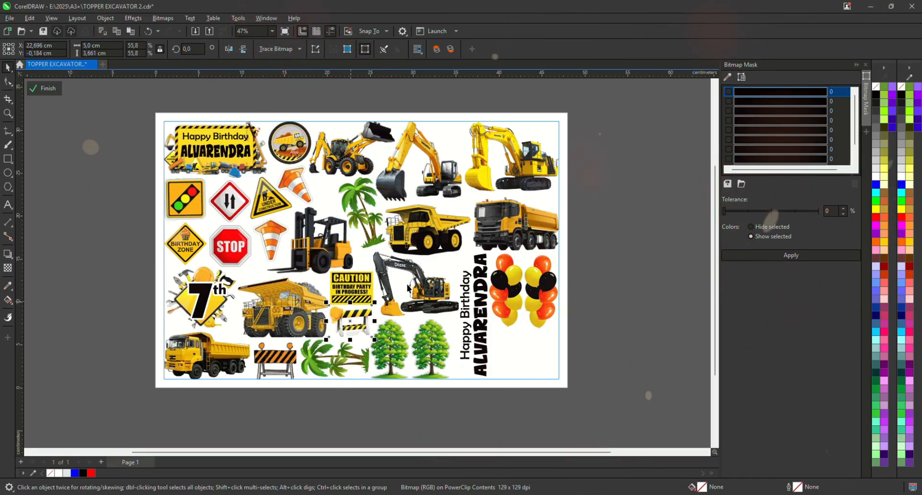
drag(415, 283, 422, 409)
key(ctrl+z)
- Select the vertical birthday text, and pull the balloon clusters and rightmost tree off the sheet individually, undoing each move
click(481, 298)
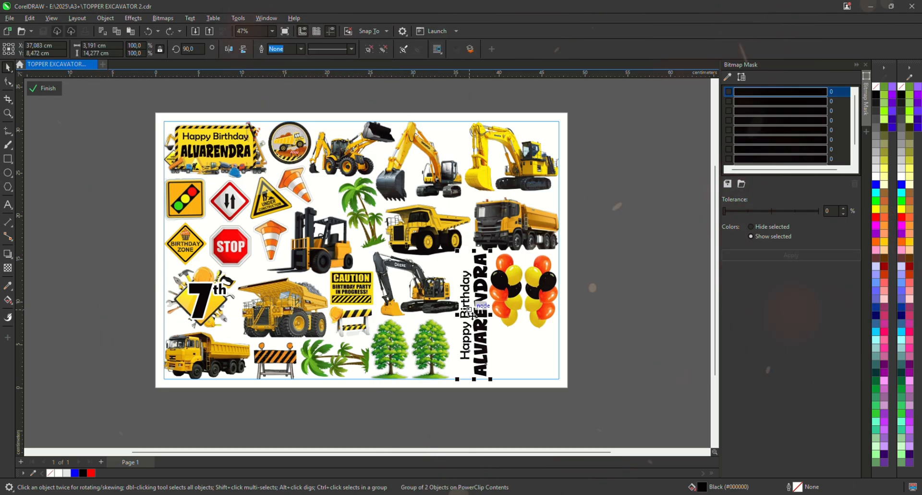
drag(540, 299, 599, 290)
key(ctrl+z)
drag(504, 305, 595, 303)
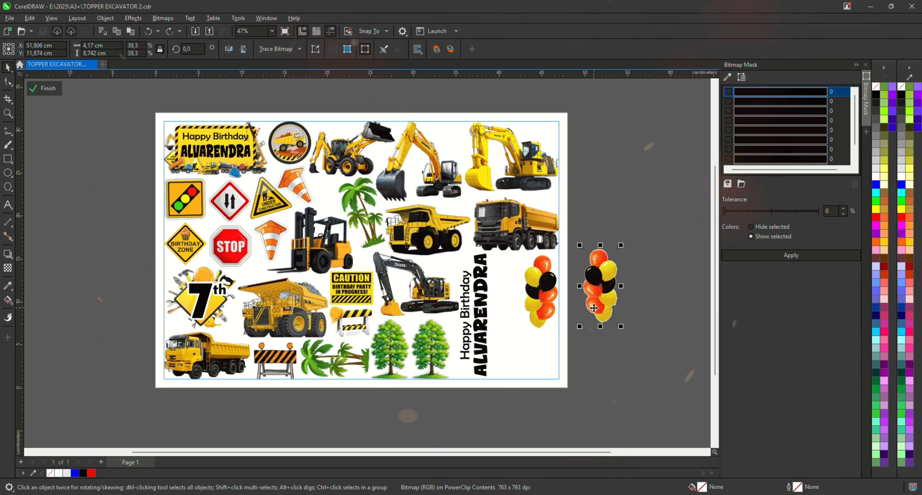
key(ctrl+z)
key(ctrl+z)
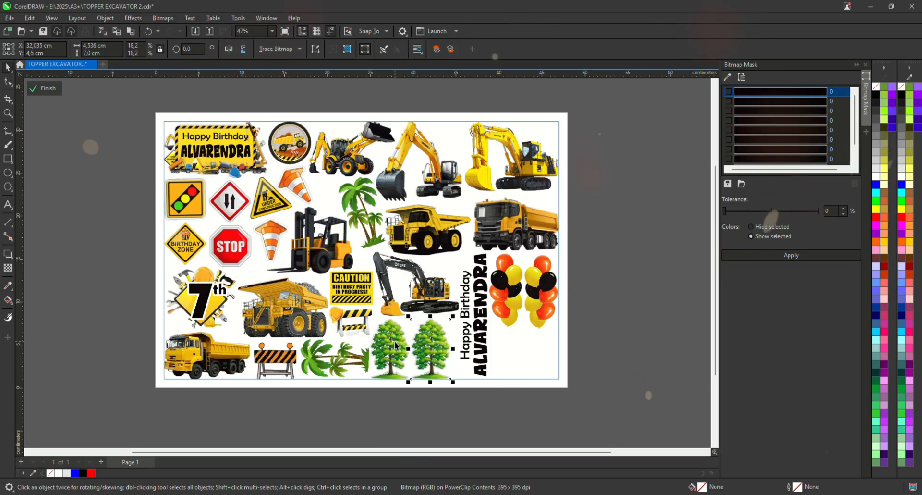
- Pull the other tree, horizontal palms, striped barricade and bottom-row tipper truck off the sheet individually, undoing each move
drag(394, 348, 389, 410)
key(ctrl+z)
drag(351, 354, 332, 407)
key(ctrl+z)
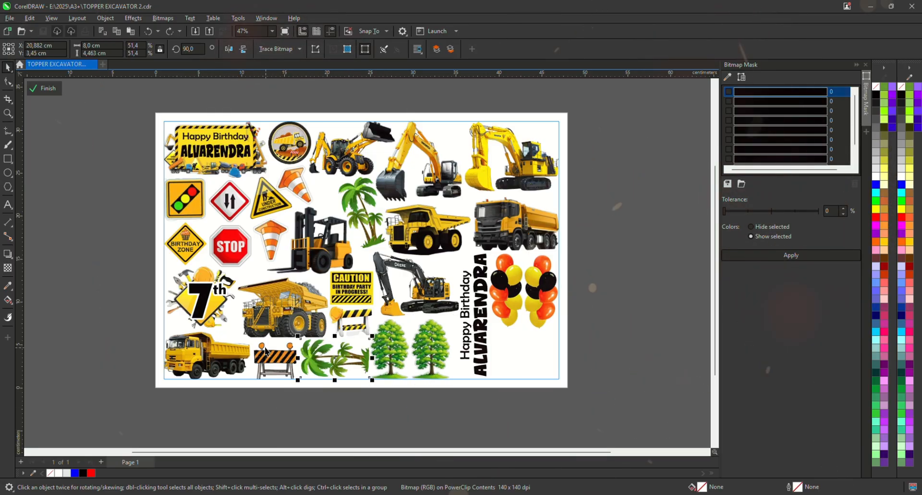
drag(280, 356, 271, 409)
key(ctrl+z)
drag(223, 361, 221, 416)
key(ctrl+z)
- Finish editing the PowerClip contents and deselect the frame
click(42, 90)
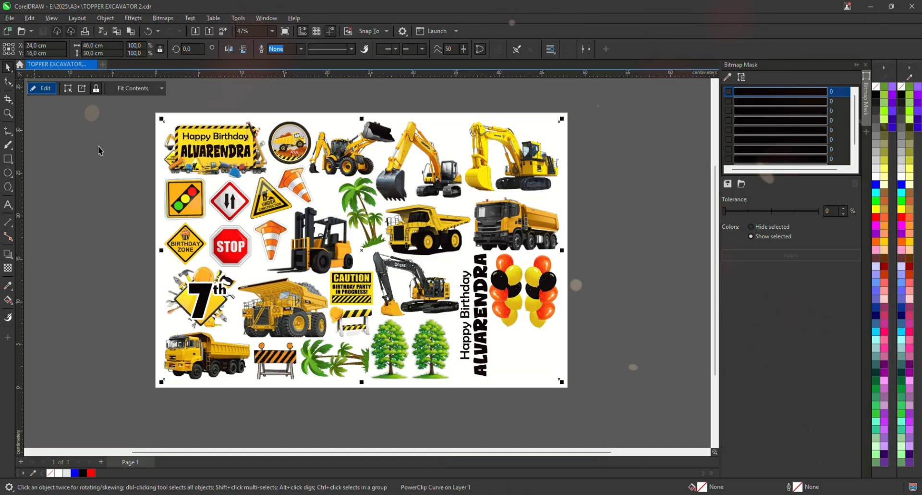
click(101, 170)
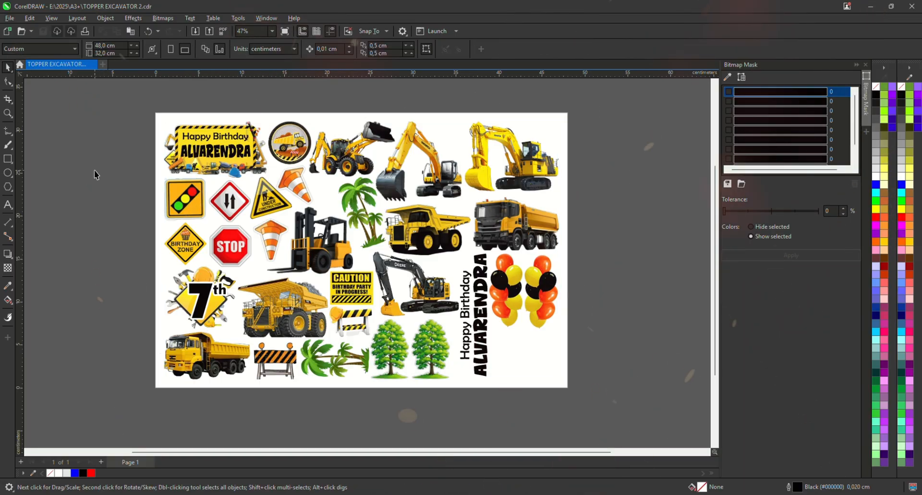
- Examine the page corner and the banner's edge in close-up, and return to the whole sheet
click(10, 115)
click(188, 139)
click(237, 176)
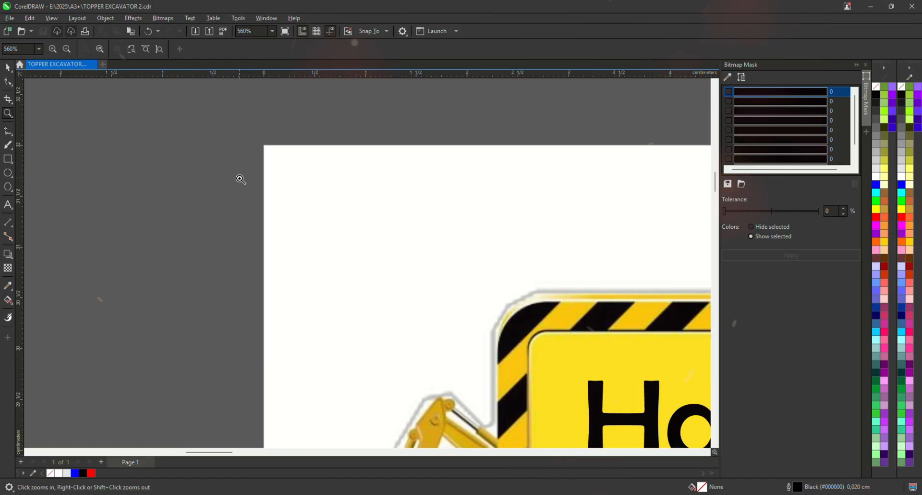
click(277, 216)
right_click(422, 269)
right_click(461, 295)
right_click(500, 323)
right_click(503, 327)
right_click(502, 326)
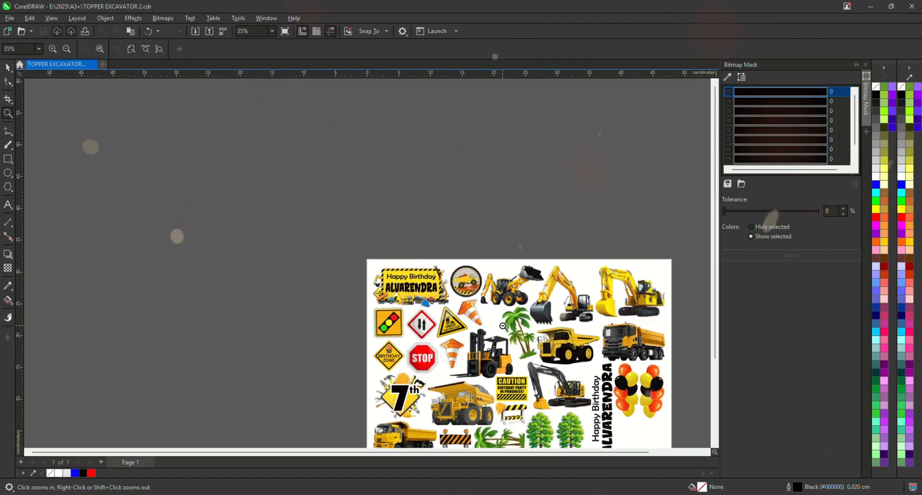
right_click(502, 326)
drag(514, 346, 514, 347)
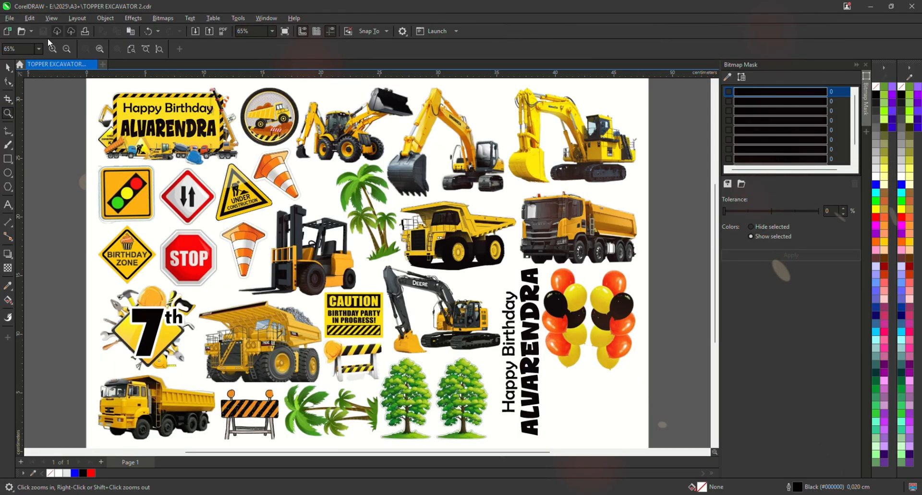
- Compare how the sheet displays in the Wireframe, Normal, Enhanced and Pixels view modes
click(52, 18)
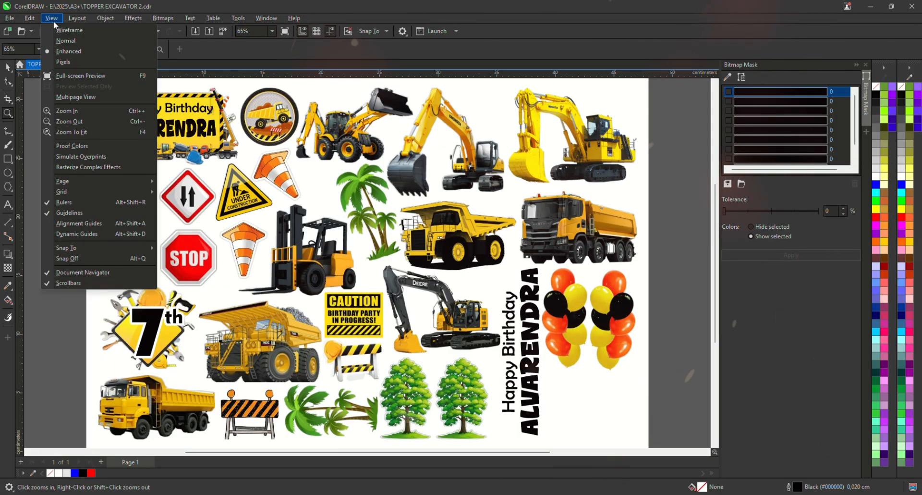
click(63, 29)
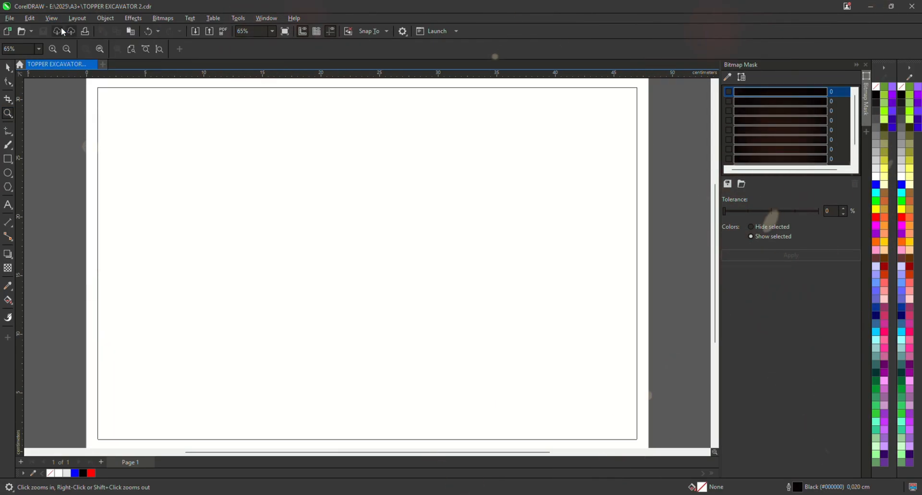
click(51, 18)
click(60, 43)
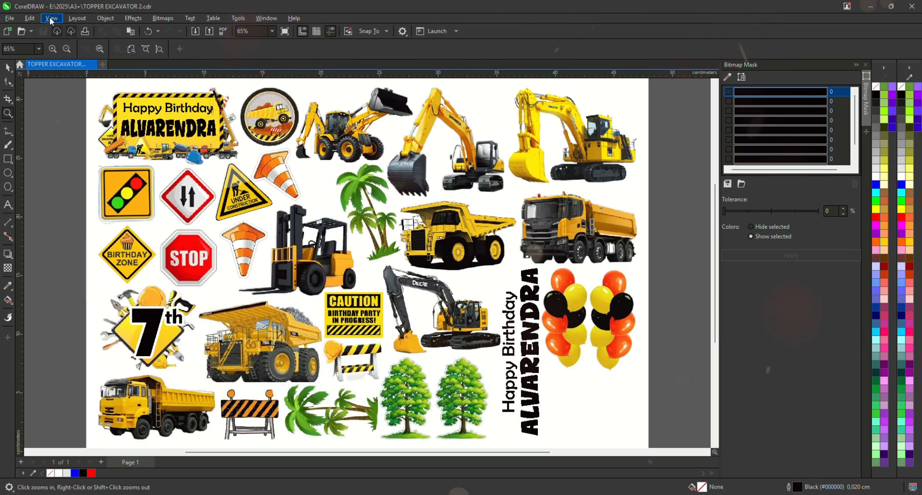
click(50, 17)
click(61, 51)
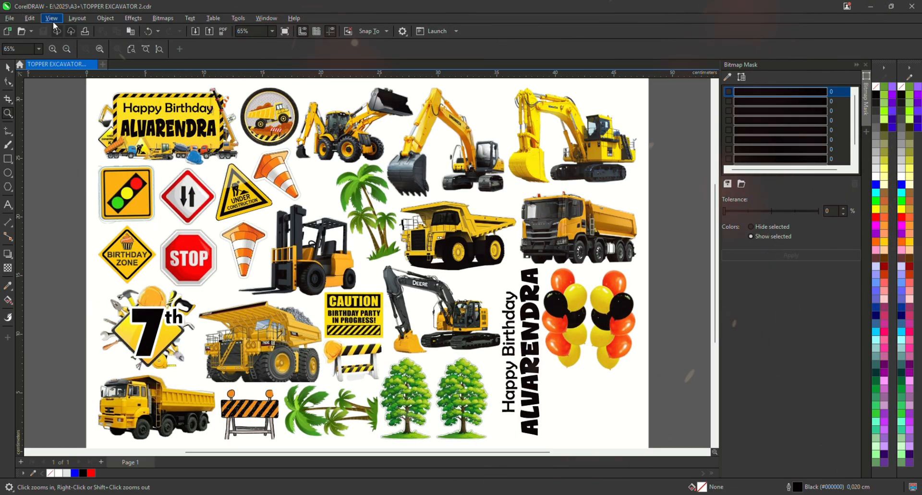
click(51, 18)
click(63, 61)
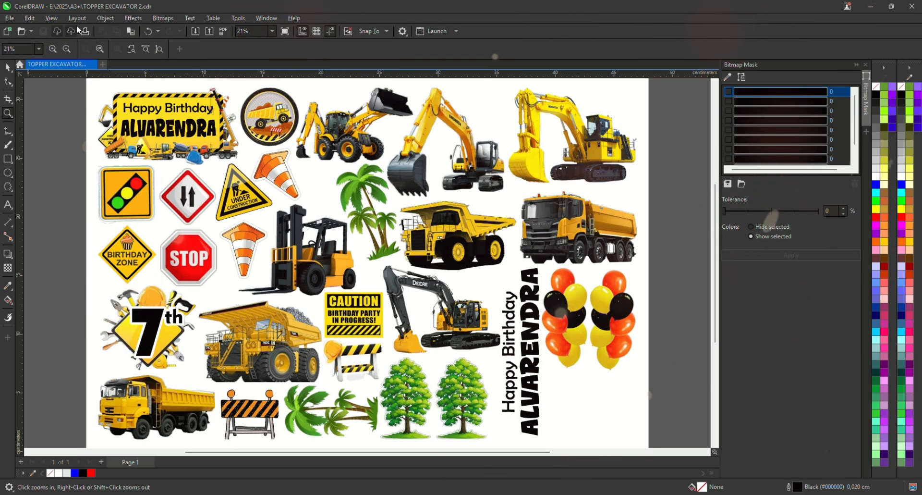
- Check the sheet in Wireframe mode once more and restore the Enhanced view mode
click(52, 19)
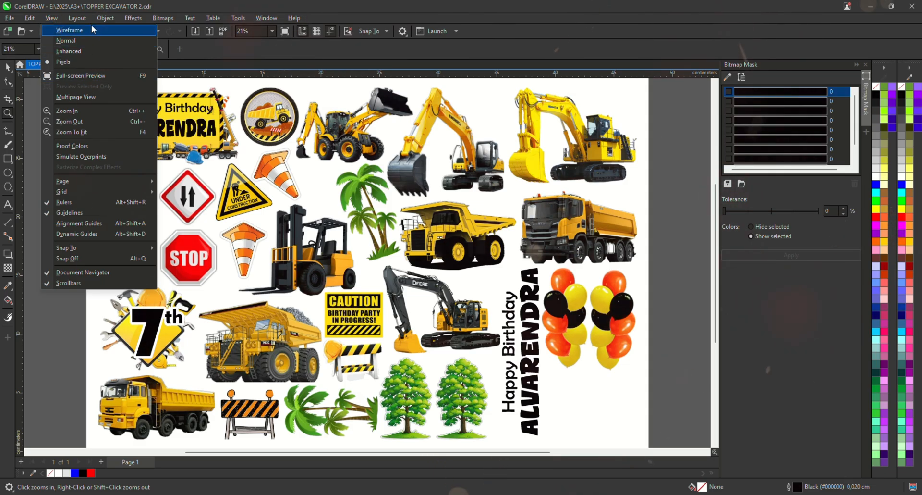
click(72, 30)
click(52, 18)
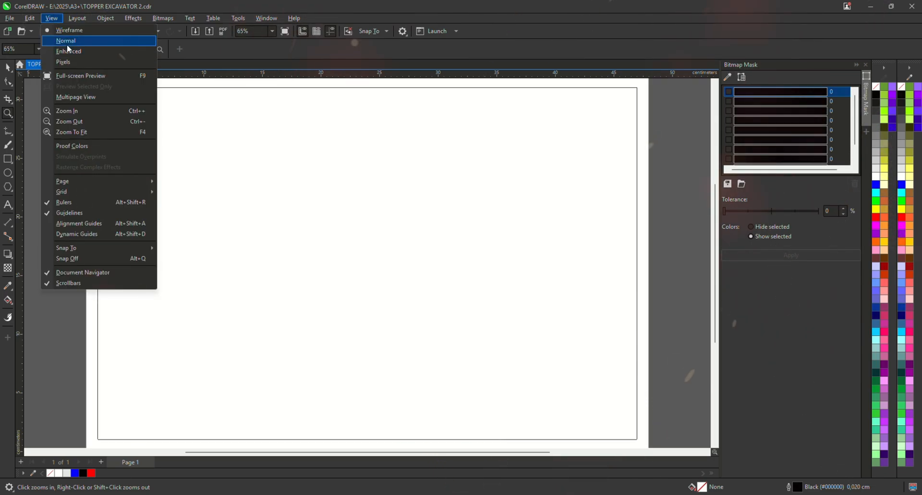
click(67, 51)
- Try a fountain transparency across the artwork's PowerClip frame, undo it and deselect the frame
click(7, 267)
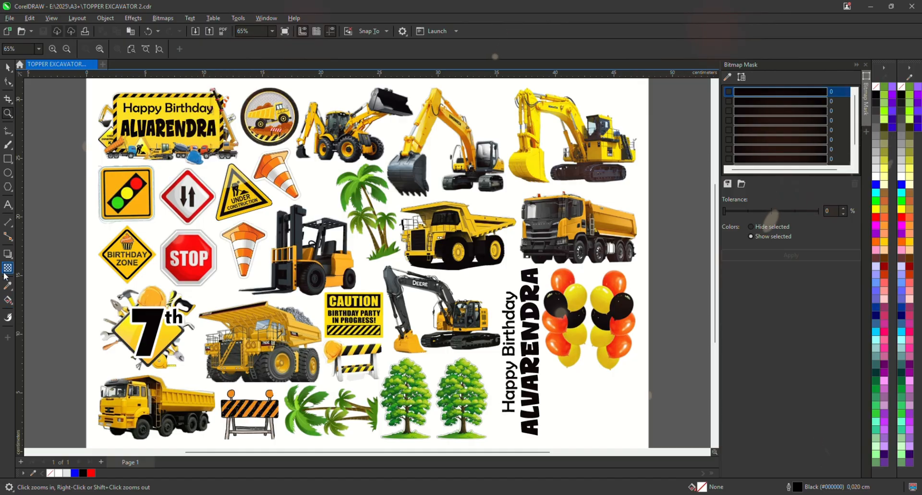
click(379, 291)
drag(303, 235, 513, 255)
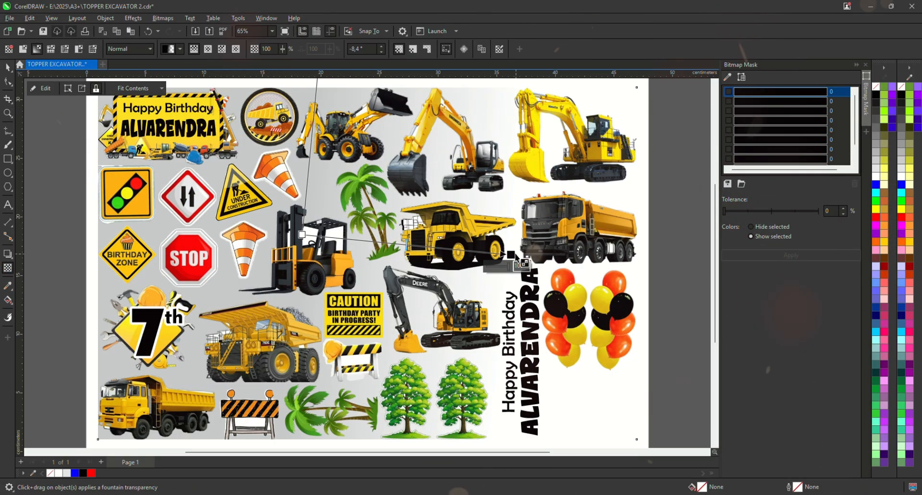
key(ctrl+z)
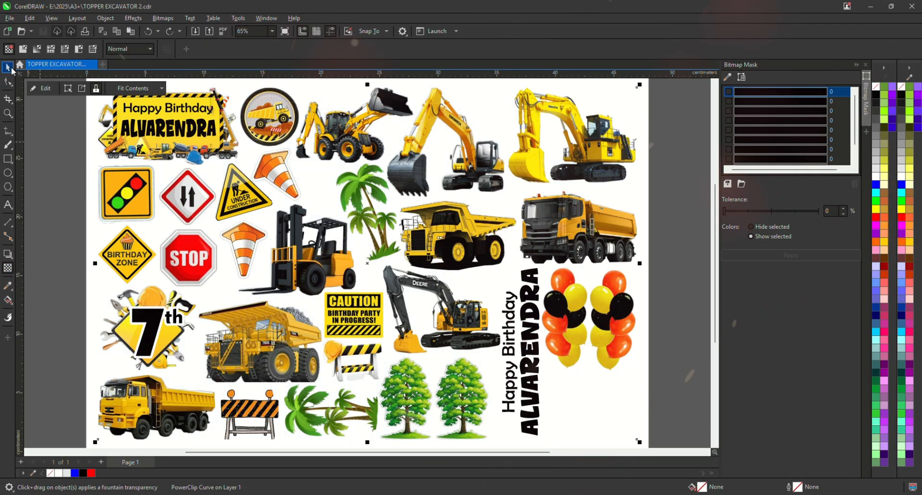
click(7, 67)
click(85, 166)
scroll(250, 176, down, 3)
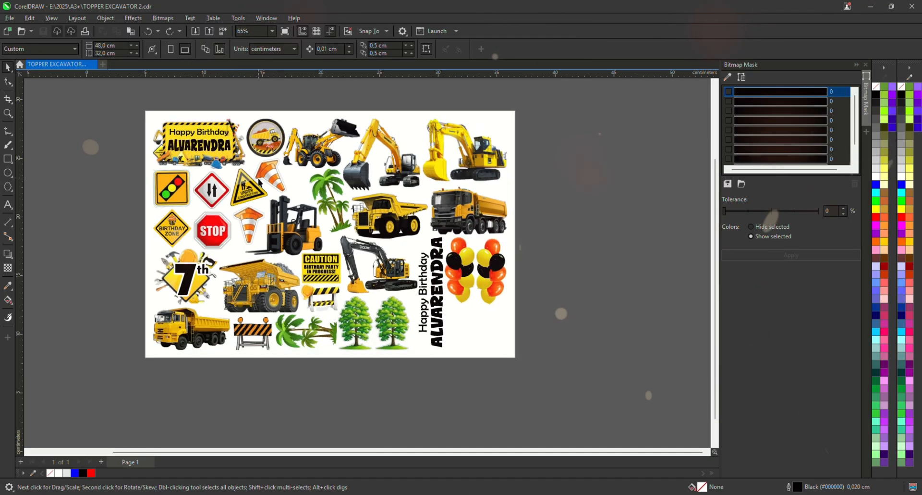
scroll(250, 176, up, 2)
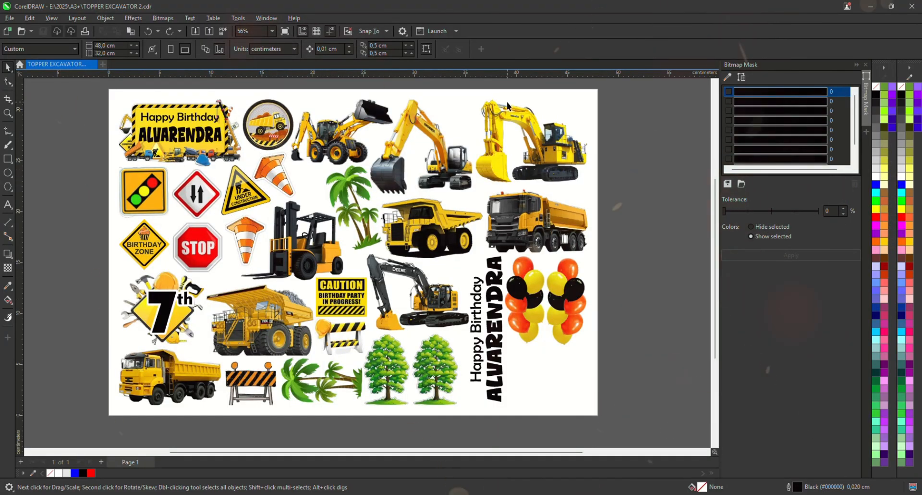